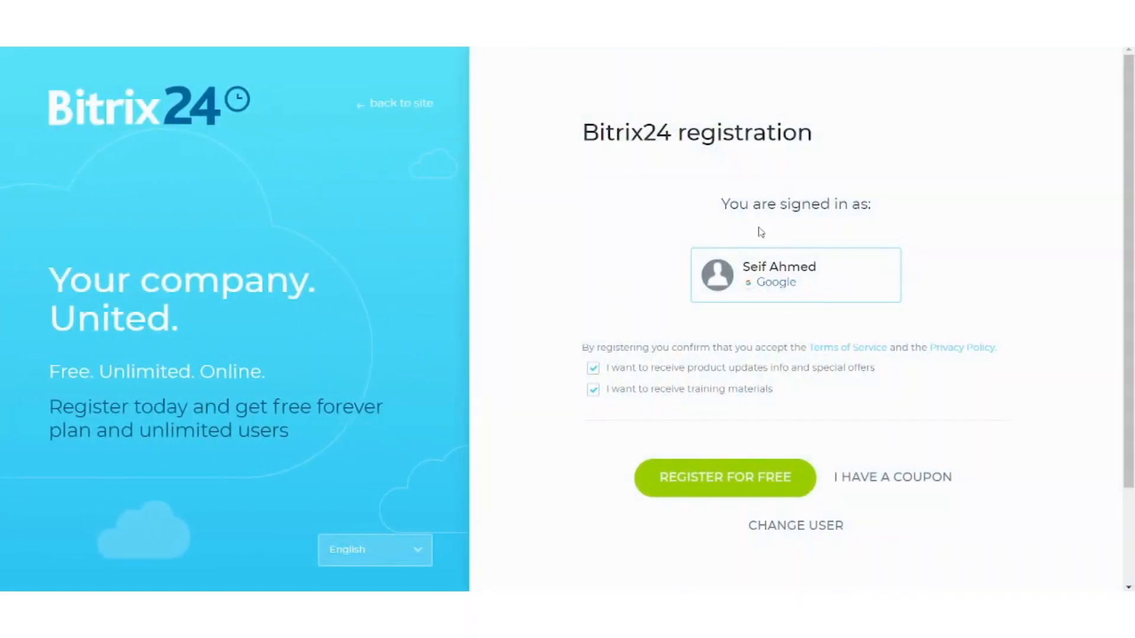
Step: Register for the free Bitrix24 account with the signed-in Google user and look over the Feed page
{"action": "left_click", "coordinate": [746, 484]}
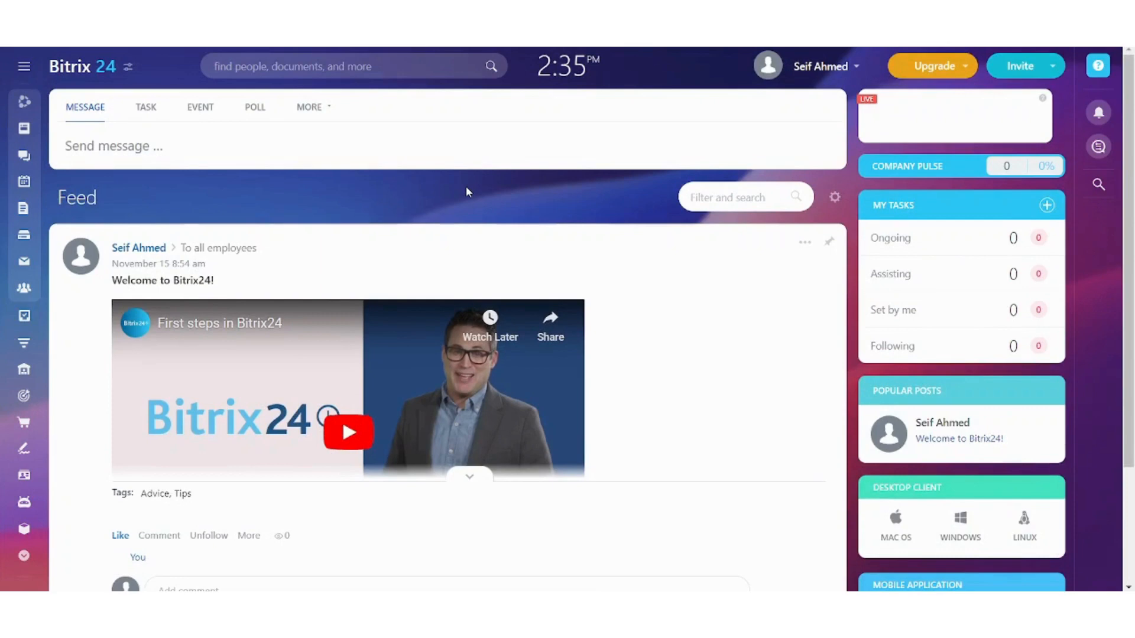
{"action": "scroll", "coordinate": [466, 191], "scroll_direction": "down", "scroll_amount": 3}
{"action": "scroll", "coordinate": [467, 191], "scroll_direction": "down", "scroll_amount": 2}
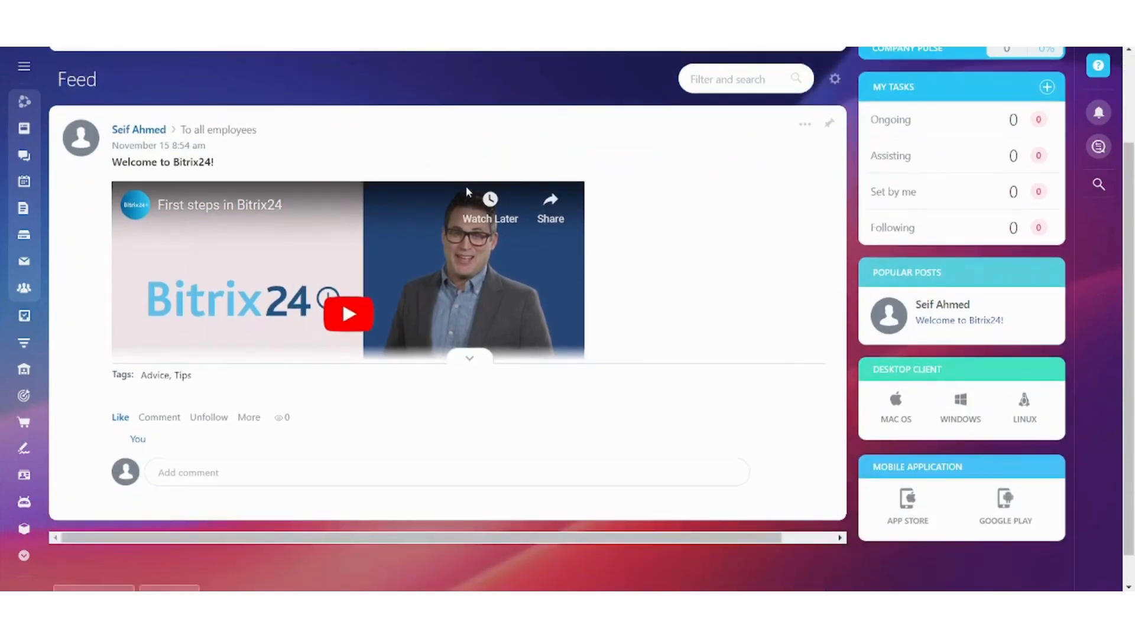
{"action": "scroll", "coordinate": [468, 190], "scroll_direction": "up", "scroll_amount": 3}
{"action": "scroll", "coordinate": [468, 191], "scroll_direction": "up", "scroll_amount": 1}
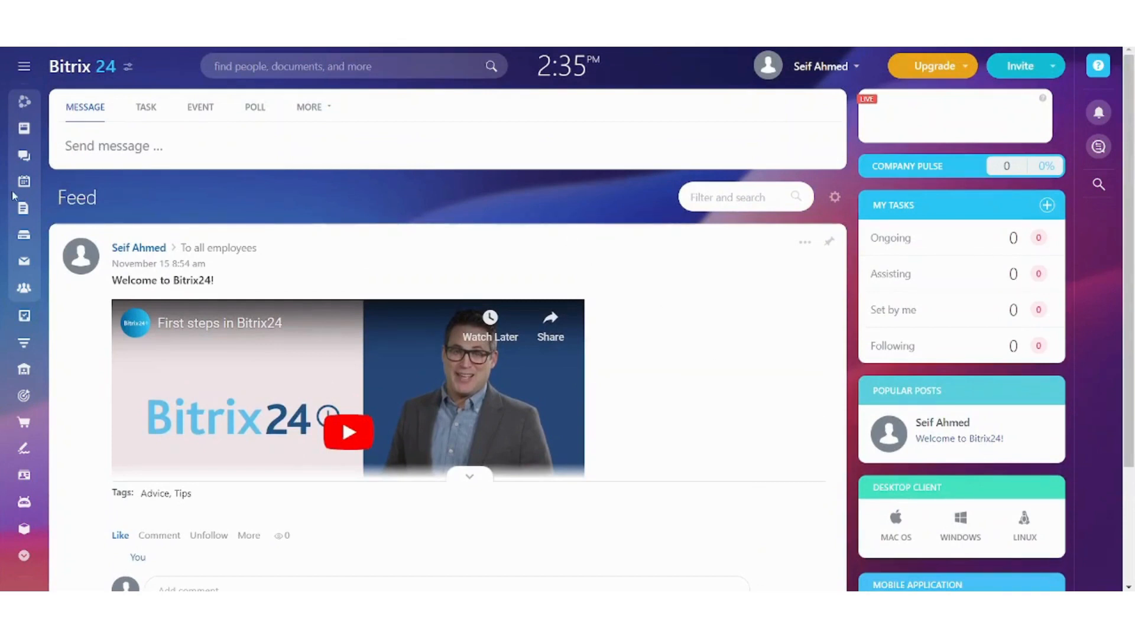
Step: Open the Chat and Calls messenger, without installing the Windows app, and examine the types of chat that can be created
{"action": "left_click", "coordinate": [27, 163]}
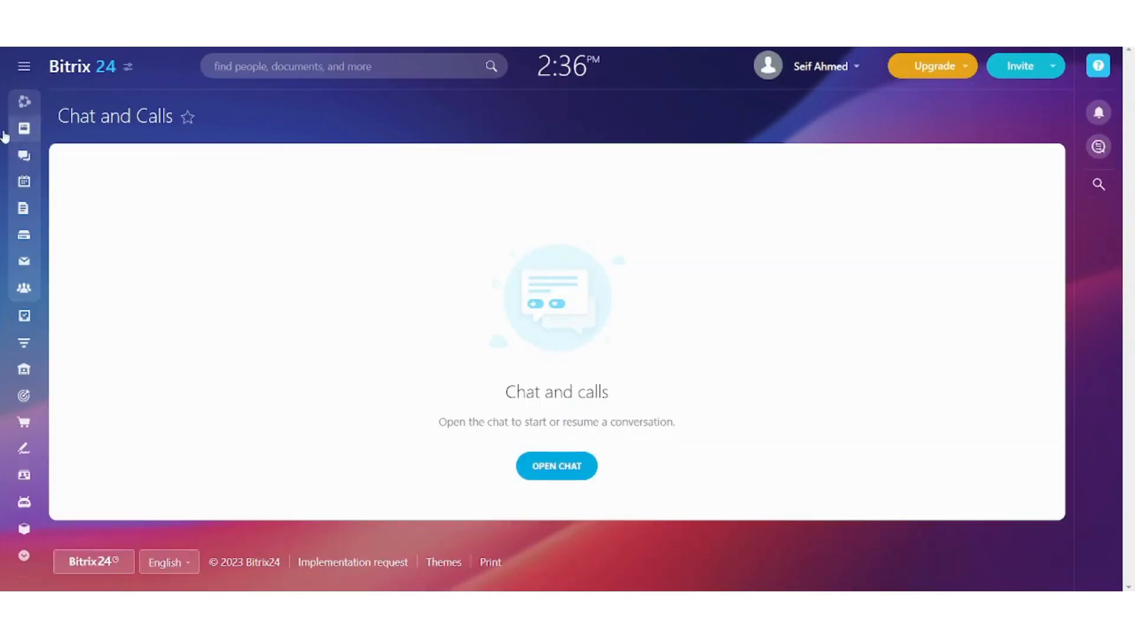
{"action": "left_click", "coordinate": [26, 159]}
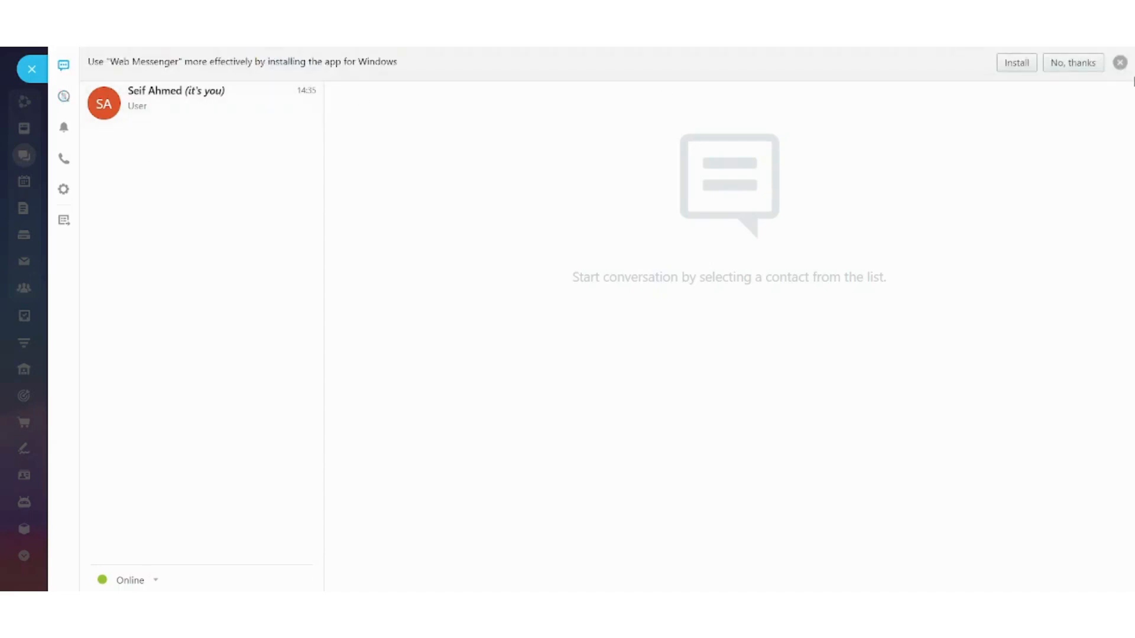
{"action": "left_click", "coordinate": [1119, 62]}
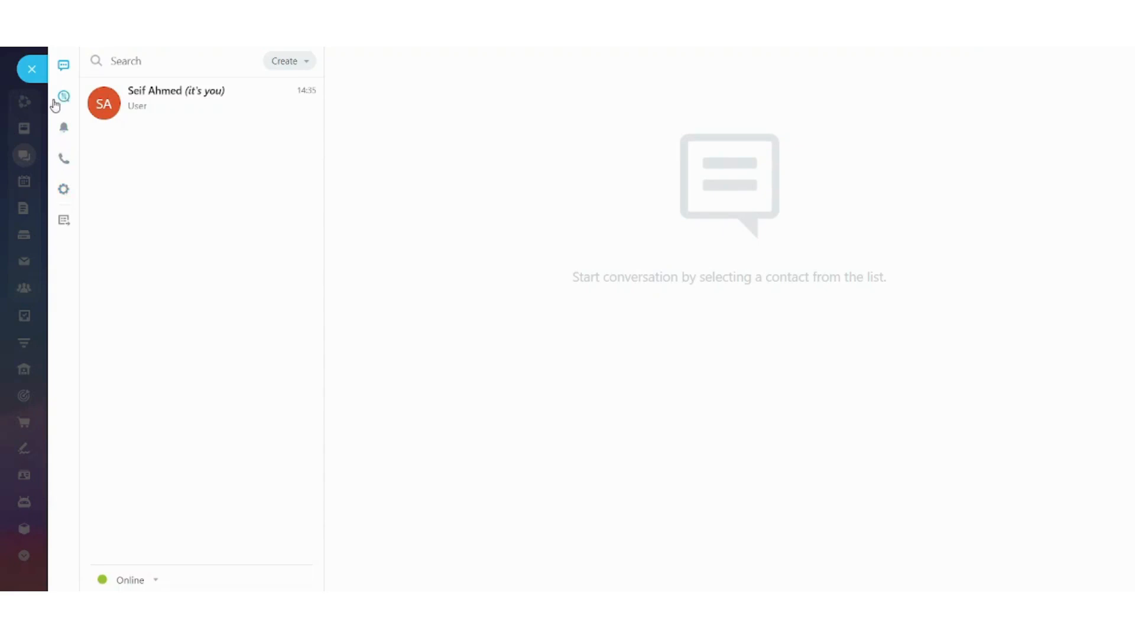
{"action": "left_click", "coordinate": [289, 66]}
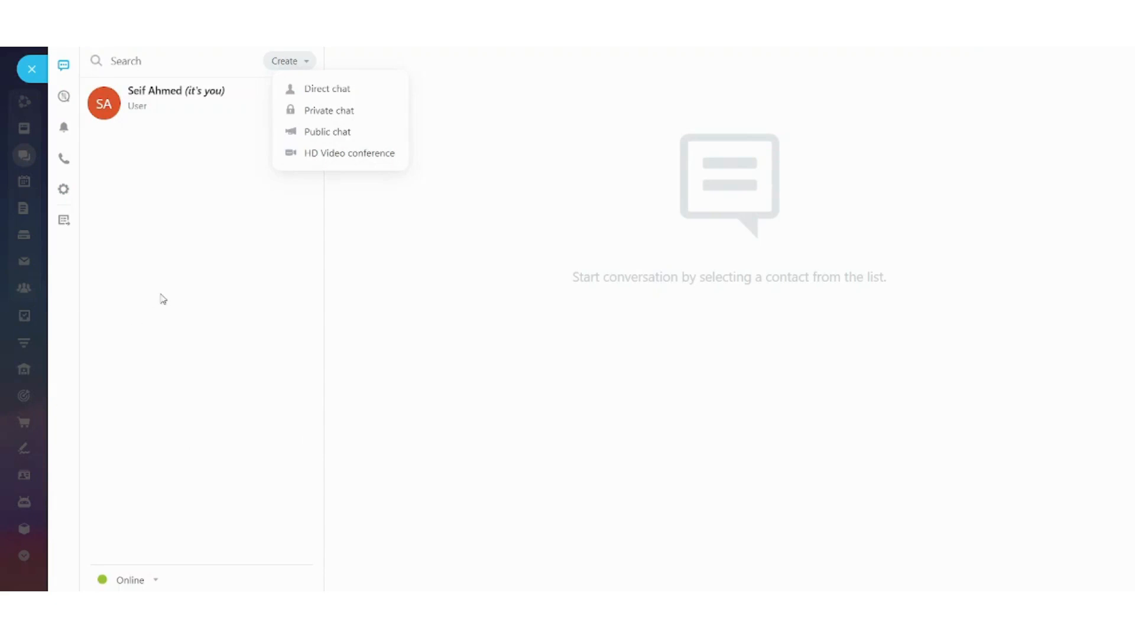
{"action": "left_click", "coordinate": [34, 70]}
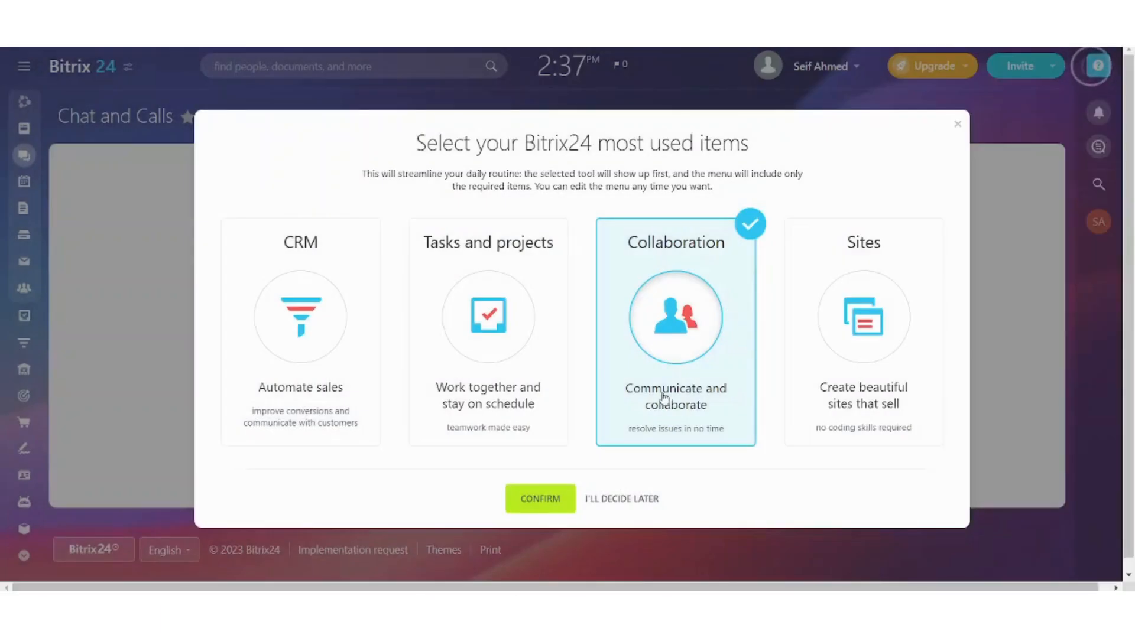
{"action": "left_click", "coordinate": [622, 499]}
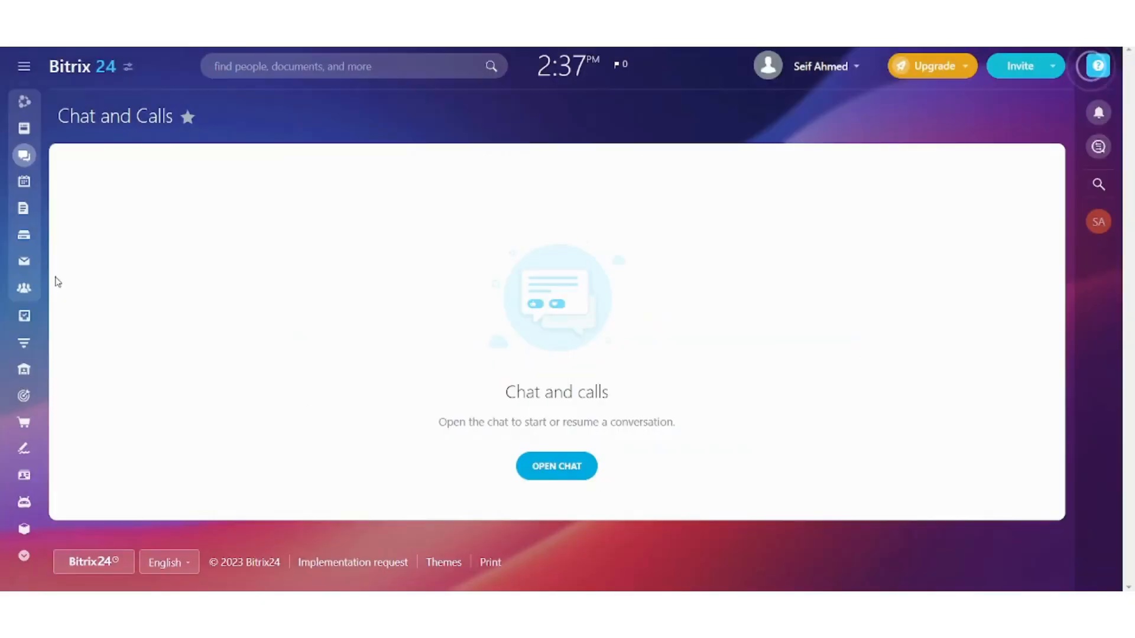
Step: Open the Tasks and Projects section and dismiss the task creation hint
{"action": "mouse_move", "coordinate": [23, 354]}
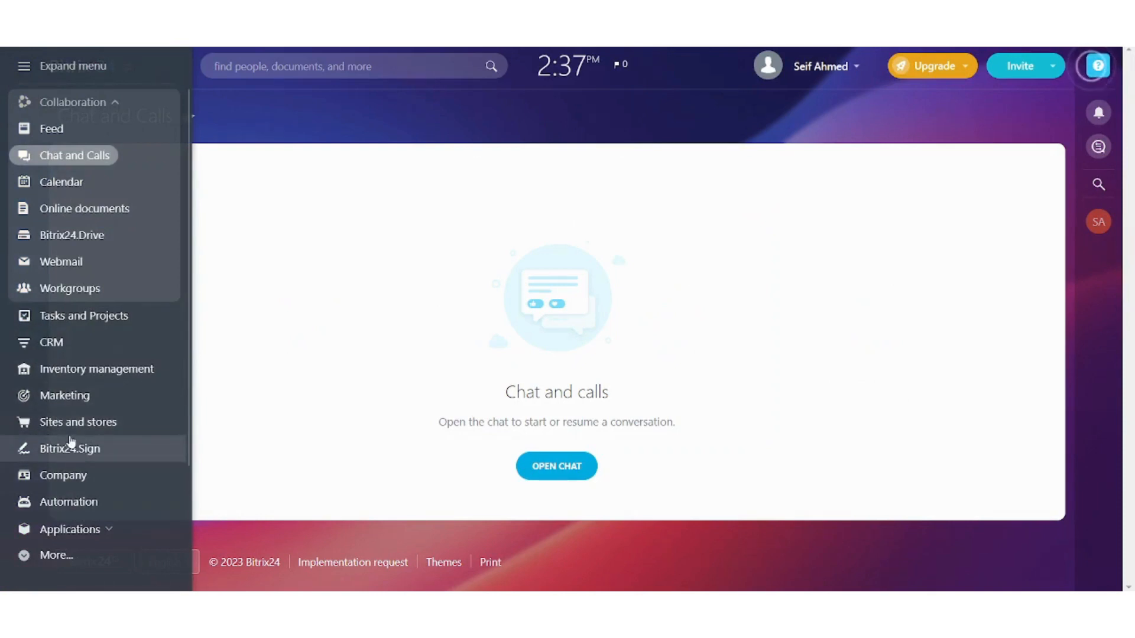
{"action": "left_click", "coordinate": [83, 316]}
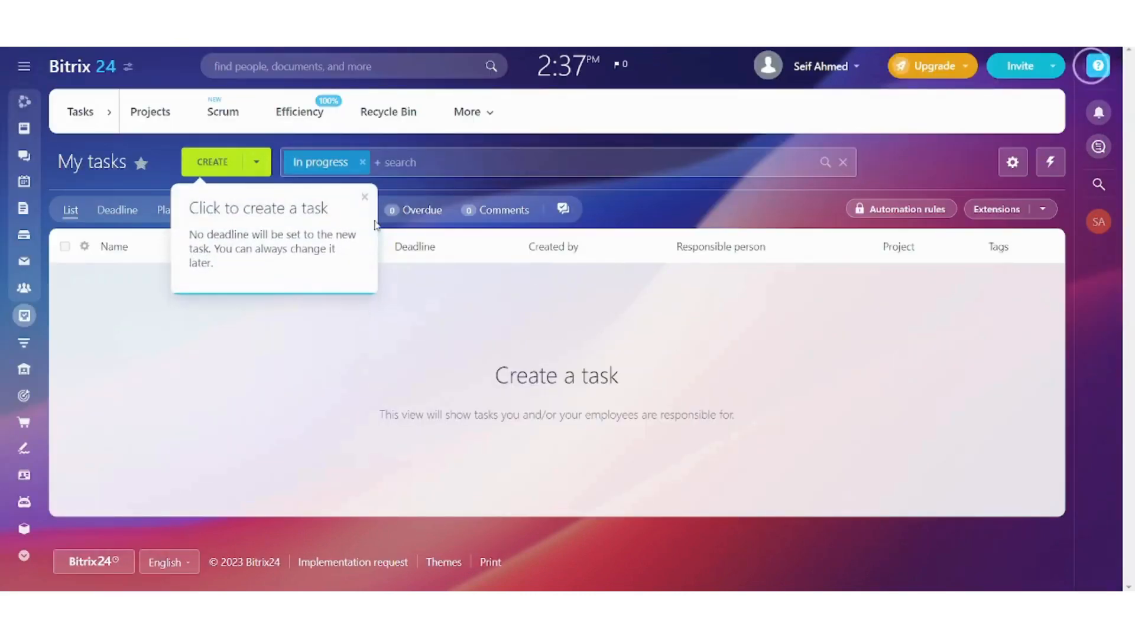
{"action": "left_click", "coordinate": [364, 198]}
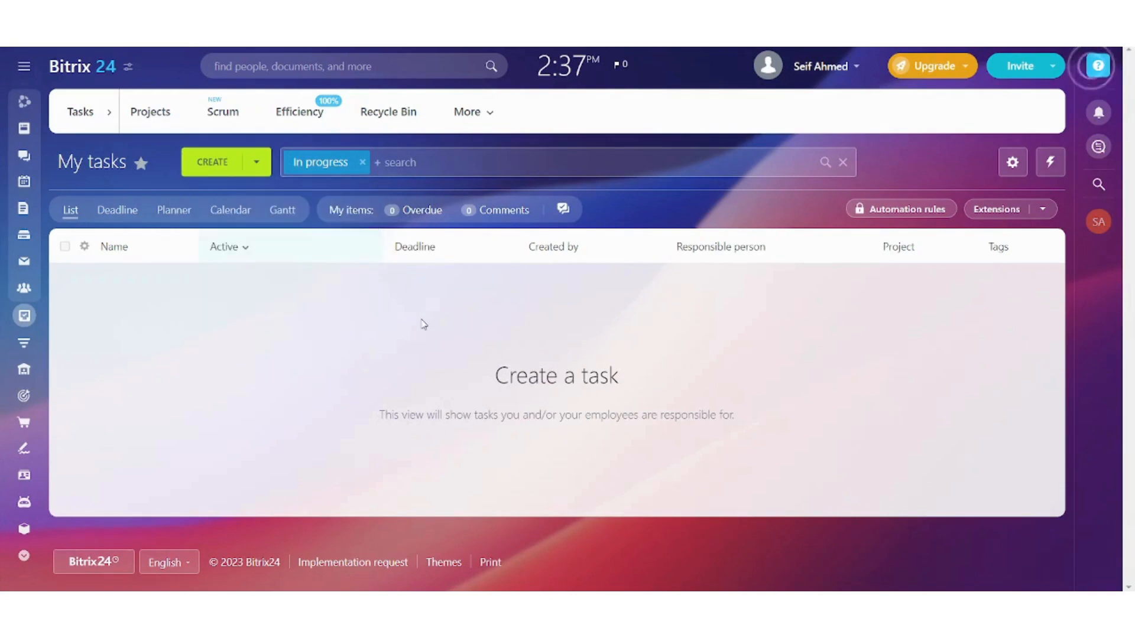
Step: Start a new task named "Tutorial" and mark it as high priority
{"action": "left_click", "coordinate": [229, 160]}
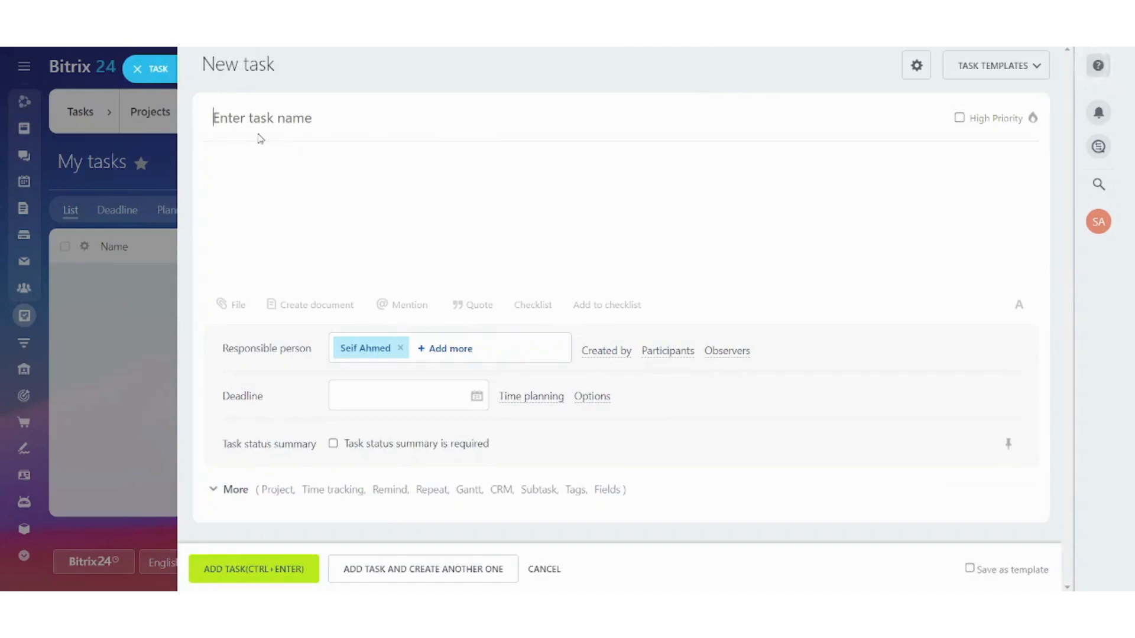
{"action": "type", "text": "Tutoeial"}
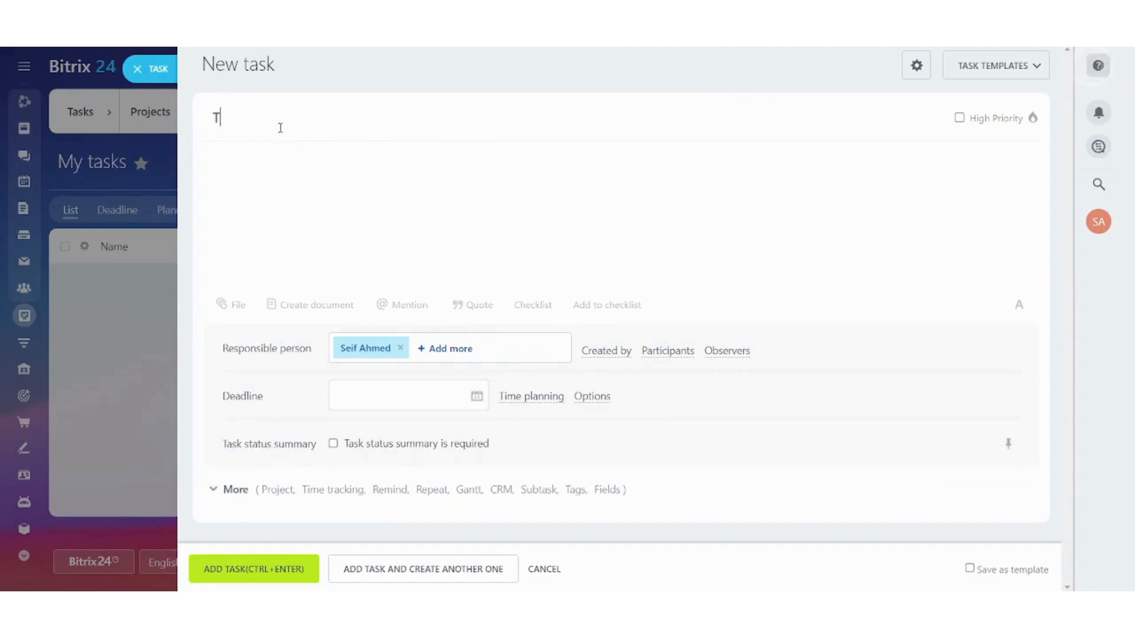
{"action": "key", "text": "BackSpace"}
{"action": "key", "text": "BackSpace"}
{"action": "key", "text": "BackSpace"}
{"action": "type", "text": "ial"}
{"action": "left_click", "coordinate": [958, 118]}
Step: Plan the task's time with a start on 11/18/2023 09:00 am, a 5-day duration and a finish on 11/23/2023 09:00 am
{"action": "left_click", "coordinate": [524, 401]}
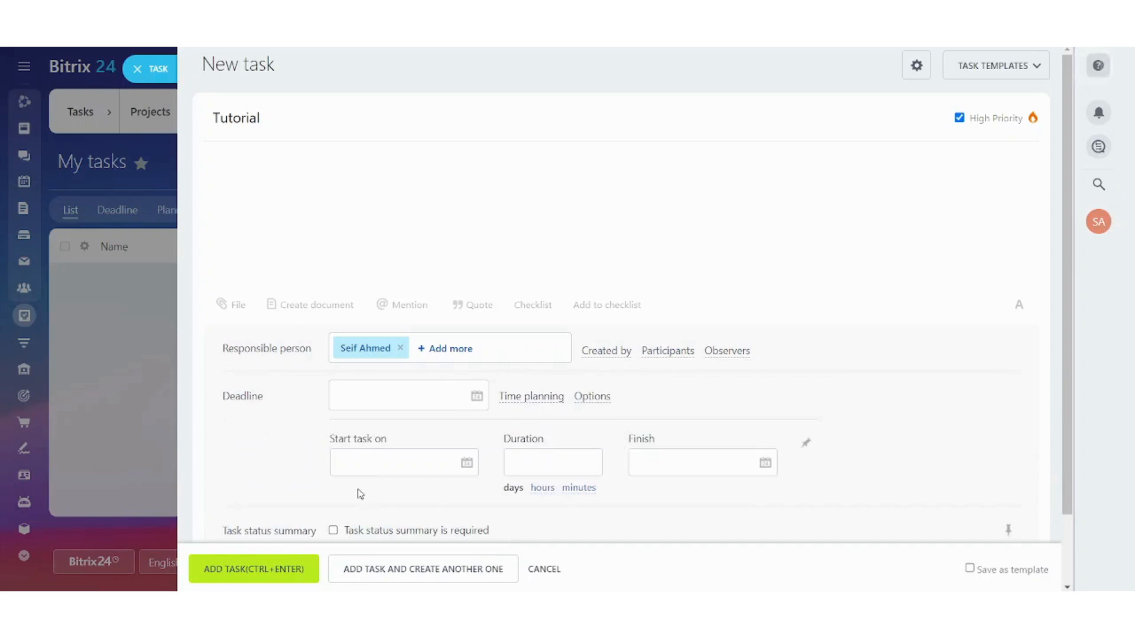
{"action": "left_click", "coordinate": [376, 453]}
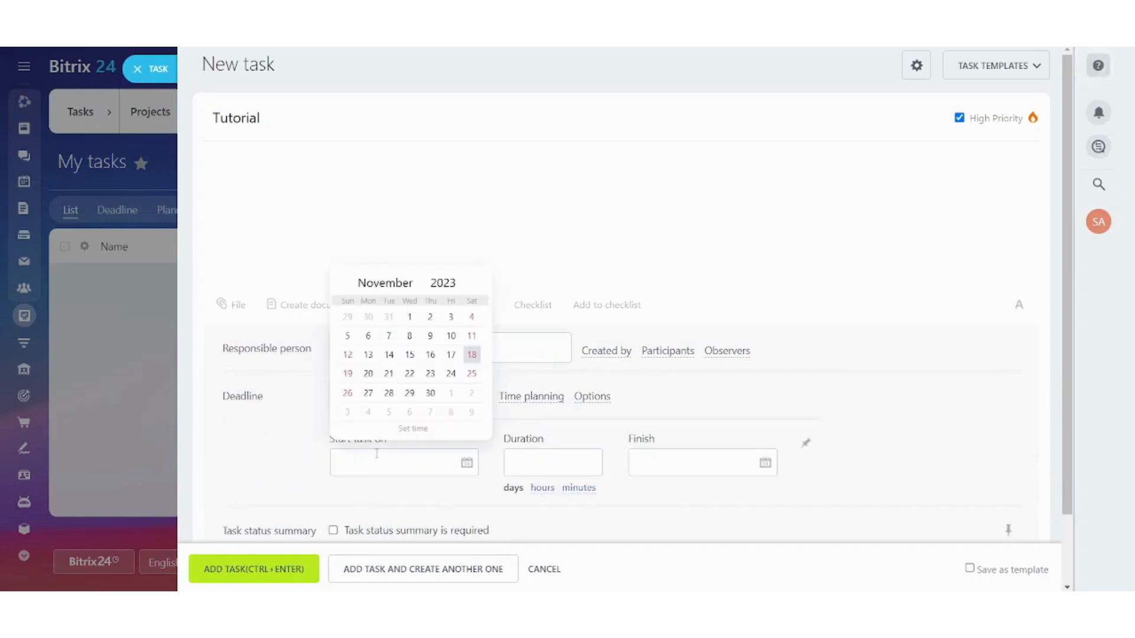
{"action": "left_click", "coordinate": [470, 356]}
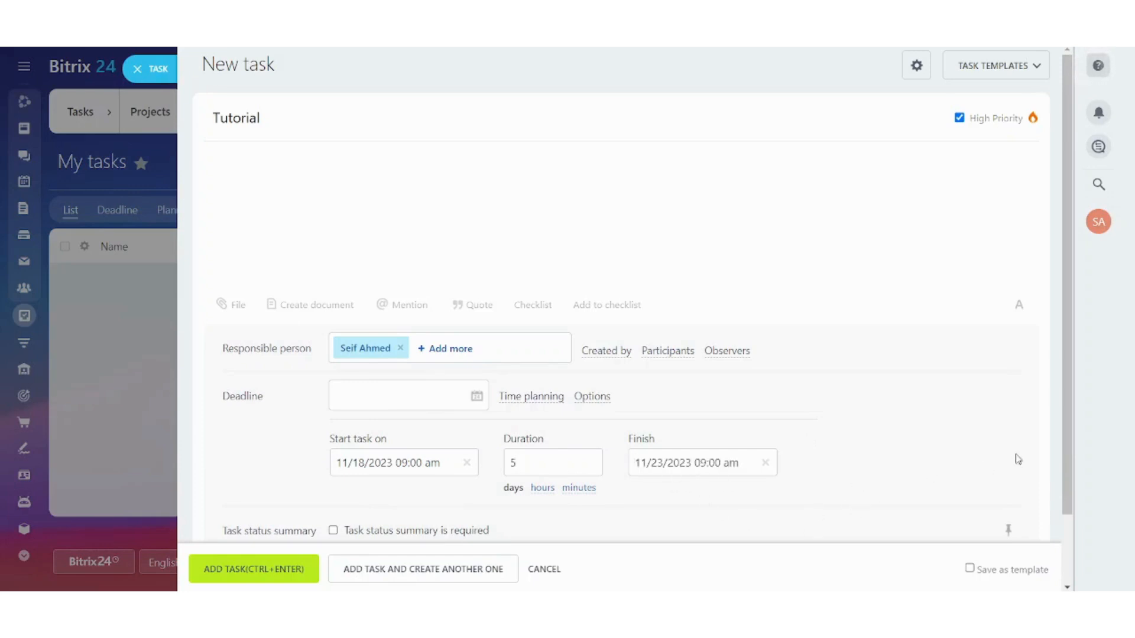
Step: Enter the task description "This is a tutorial", add the task and return to the task list
{"action": "scroll", "coordinate": [1075, 354], "scroll_direction": "down", "scroll_amount": 3}
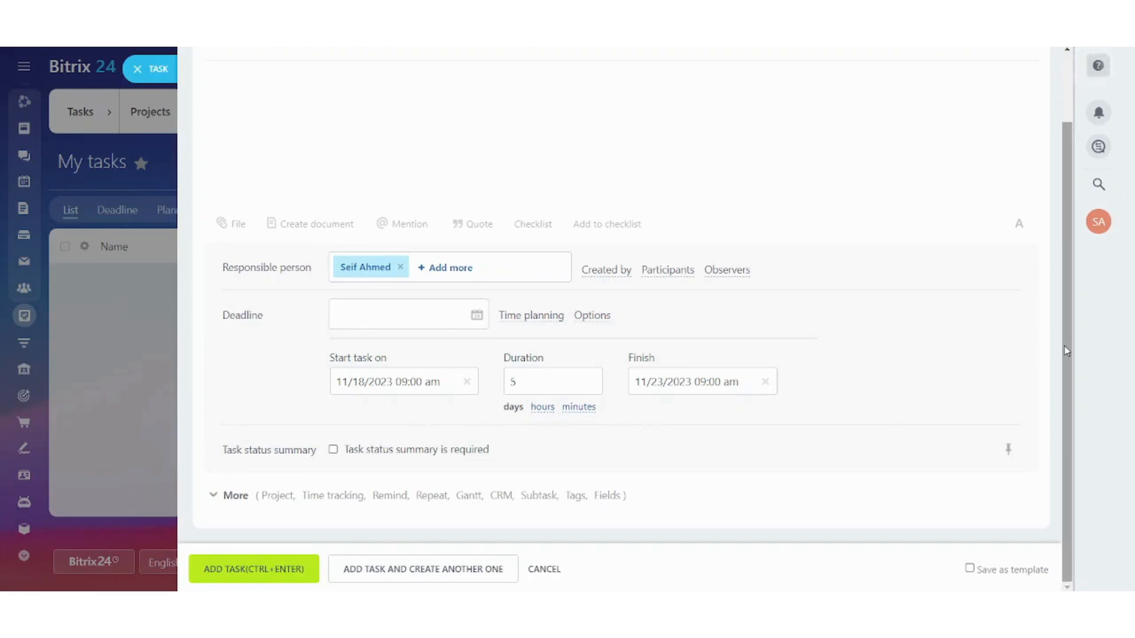
{"action": "scroll", "coordinate": [1049, 171], "scroll_direction": "up", "scroll_amount": 2}
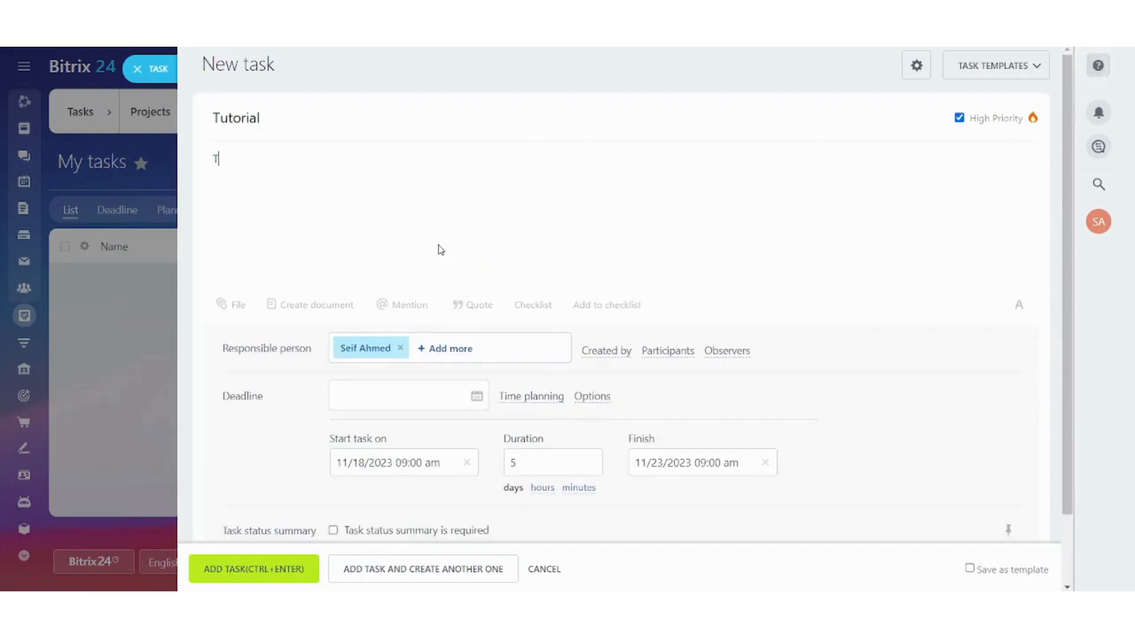
{"action": "type", "text": "his is a tutorial"}
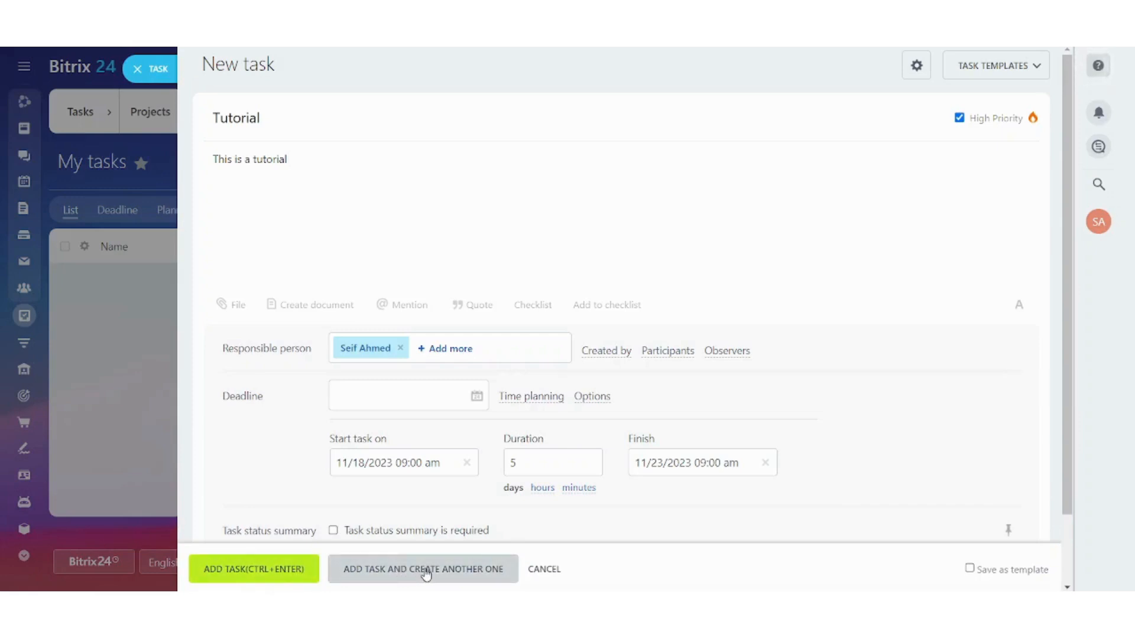
{"action": "left_click", "coordinate": [289, 570]}
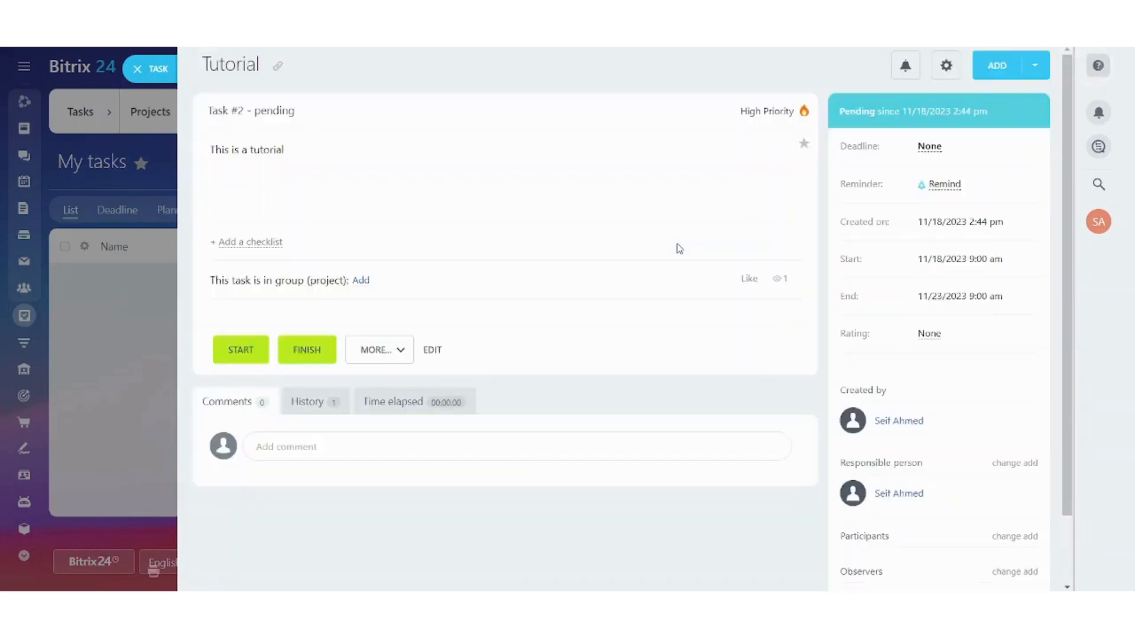
{"action": "key", "text": "Escape"}
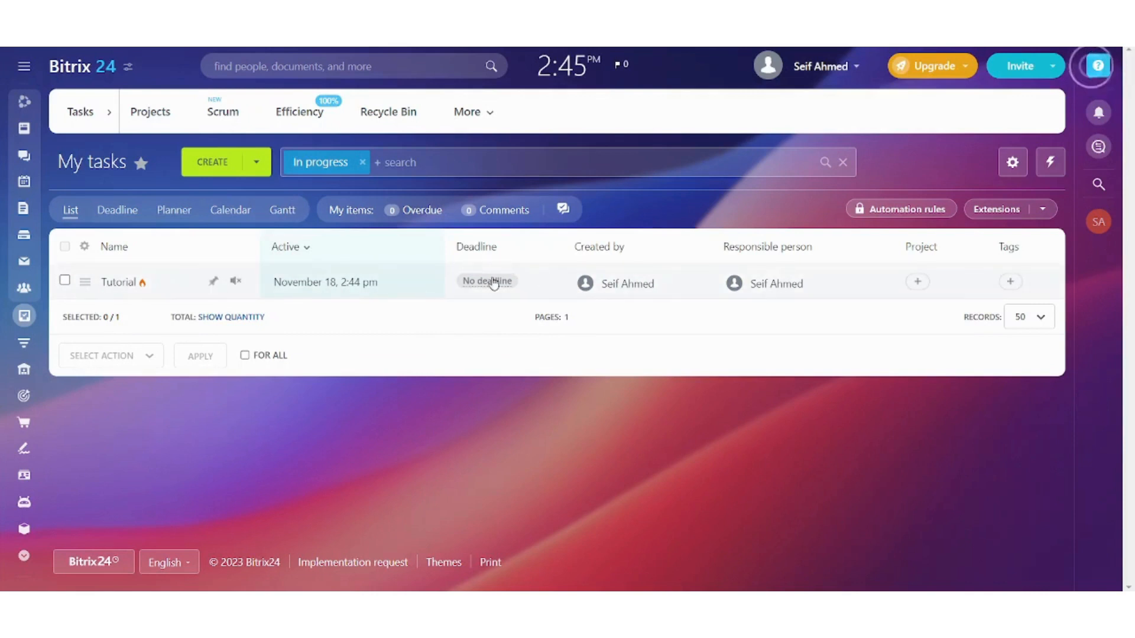
Step: Edit the Tutorial task to set its deadline to 11/23/2023 07:00 pm, save the changes and return to the task list
{"action": "left_click", "coordinate": [403, 281]}
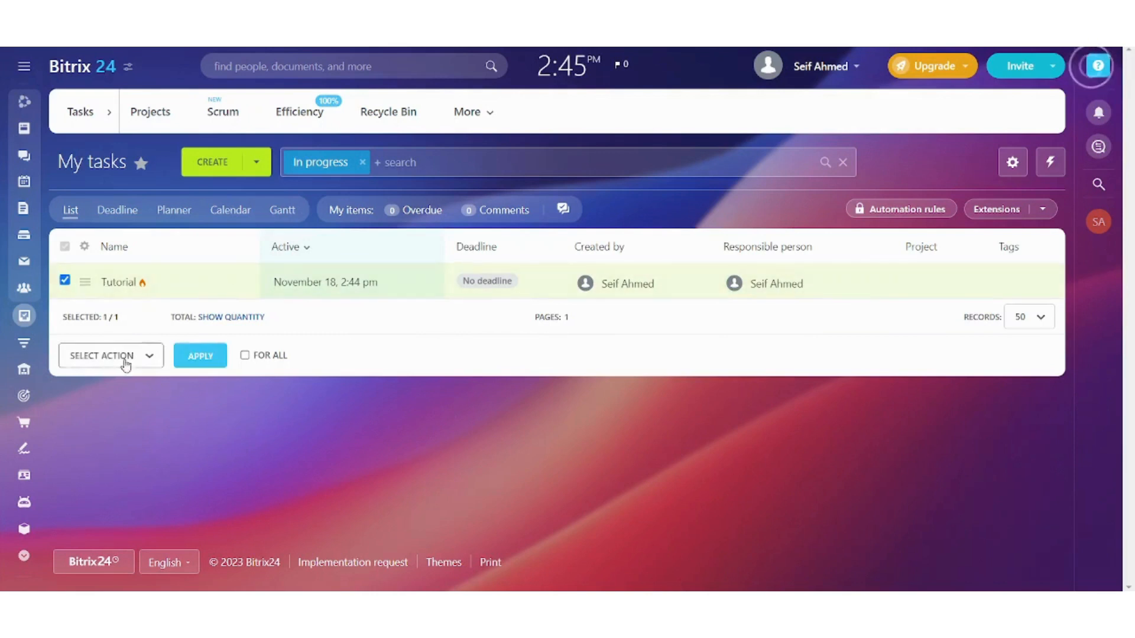
{"action": "left_click", "coordinate": [85, 281]}
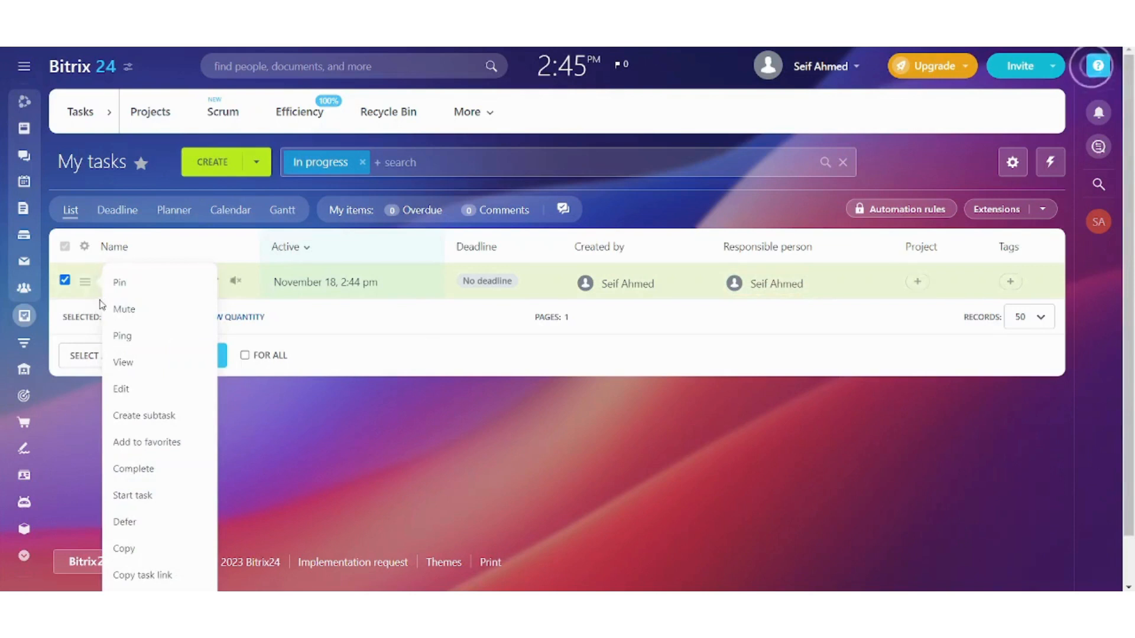
{"action": "left_click", "coordinate": [150, 390]}
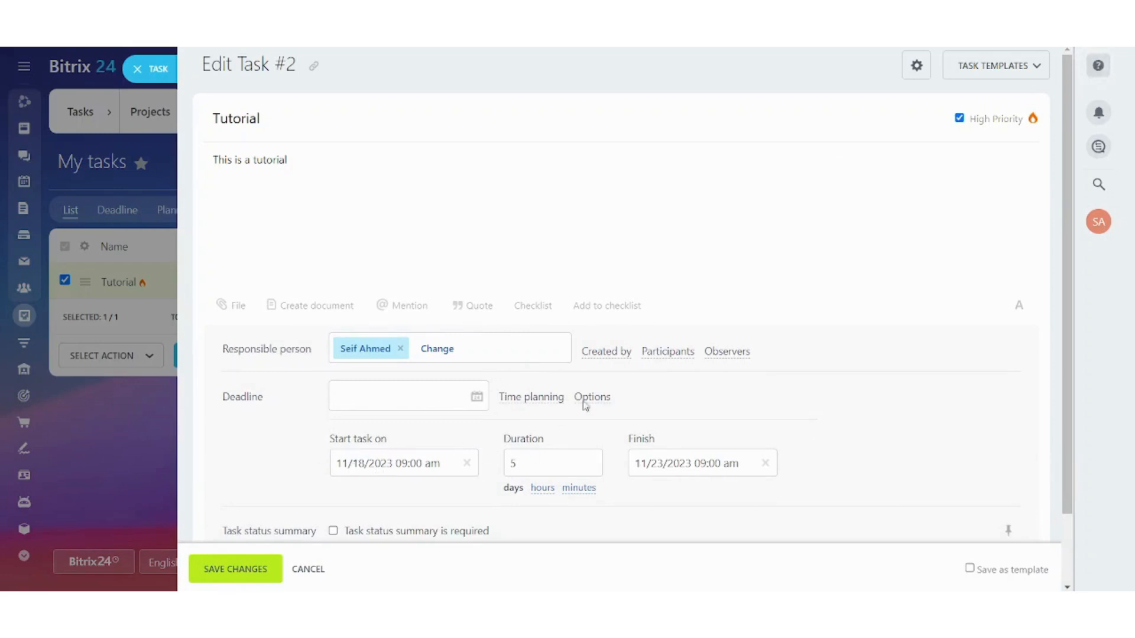
{"action": "left_click", "coordinate": [357, 404]}
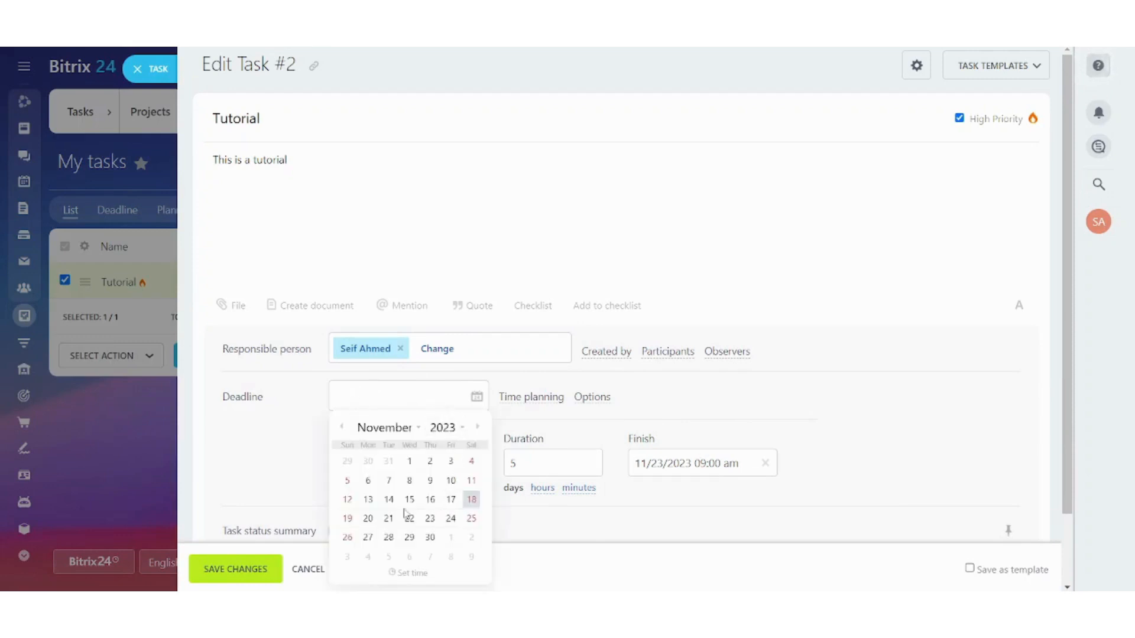
{"action": "left_click", "coordinate": [431, 523]}
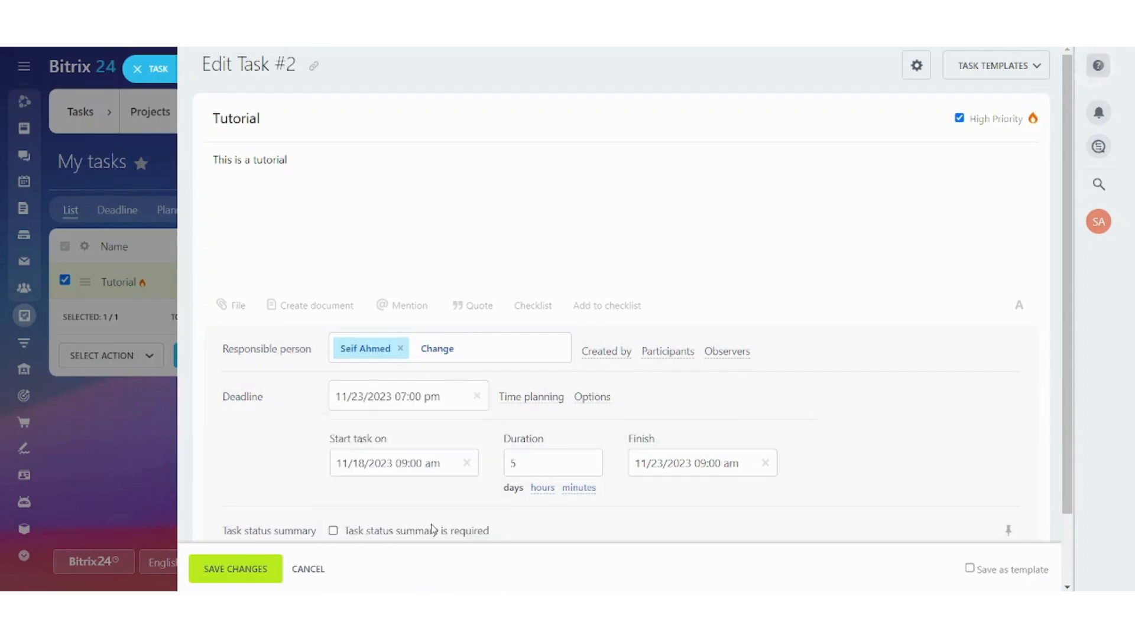
{"action": "left_click", "coordinate": [223, 581]}
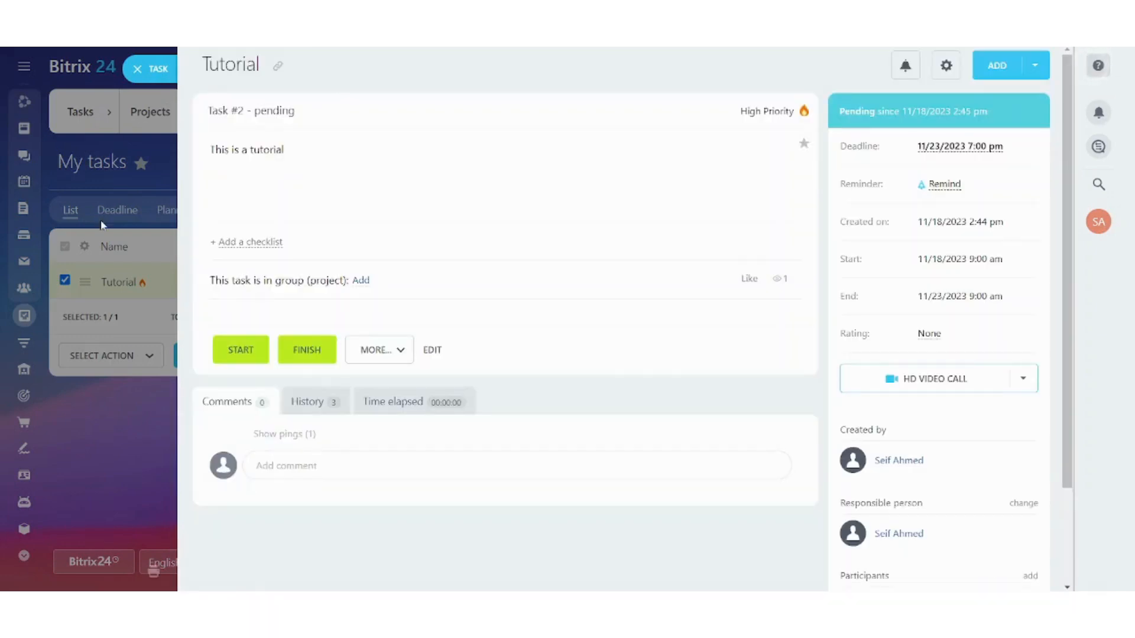
{"action": "left_click", "coordinate": [137, 66]}
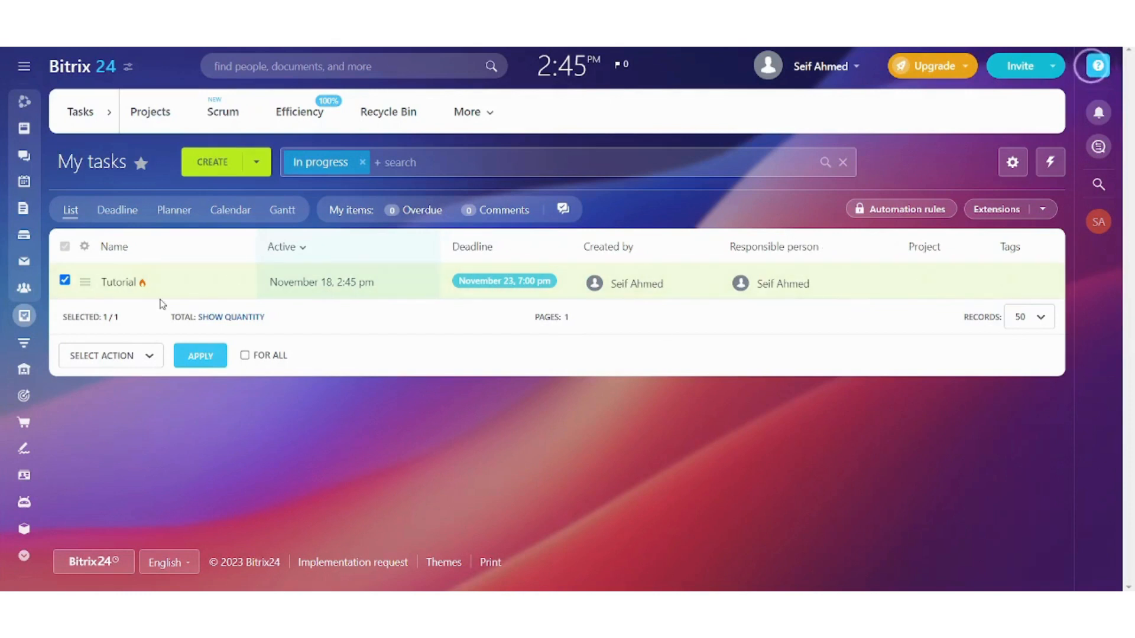
Step: Review the group actions and the individual actions available for the Tutorial task without applying any
{"action": "left_click", "coordinate": [133, 355]}
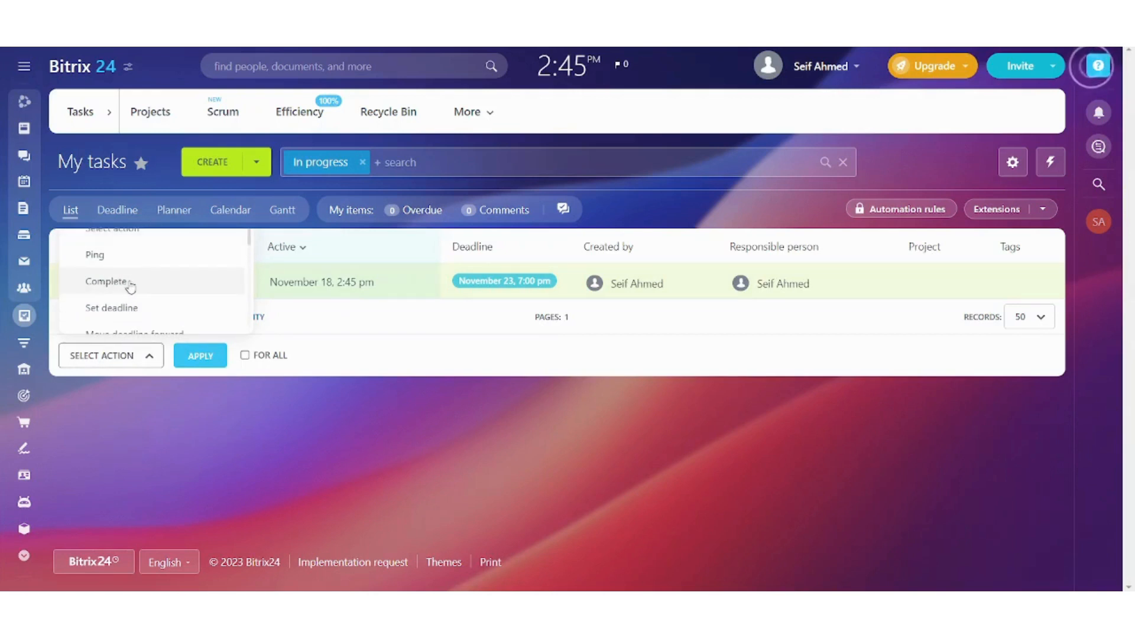
{"action": "left_click_drag", "start_coordinate": [252, 236], "coordinate": [256, 321]}
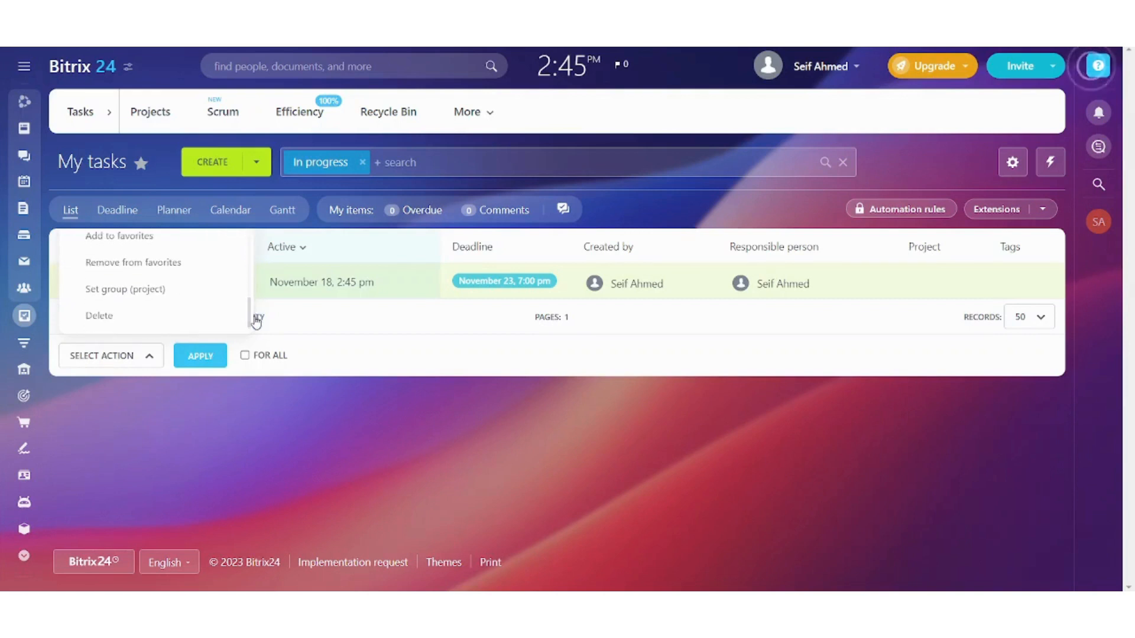
{"action": "left_click", "coordinate": [193, 424]}
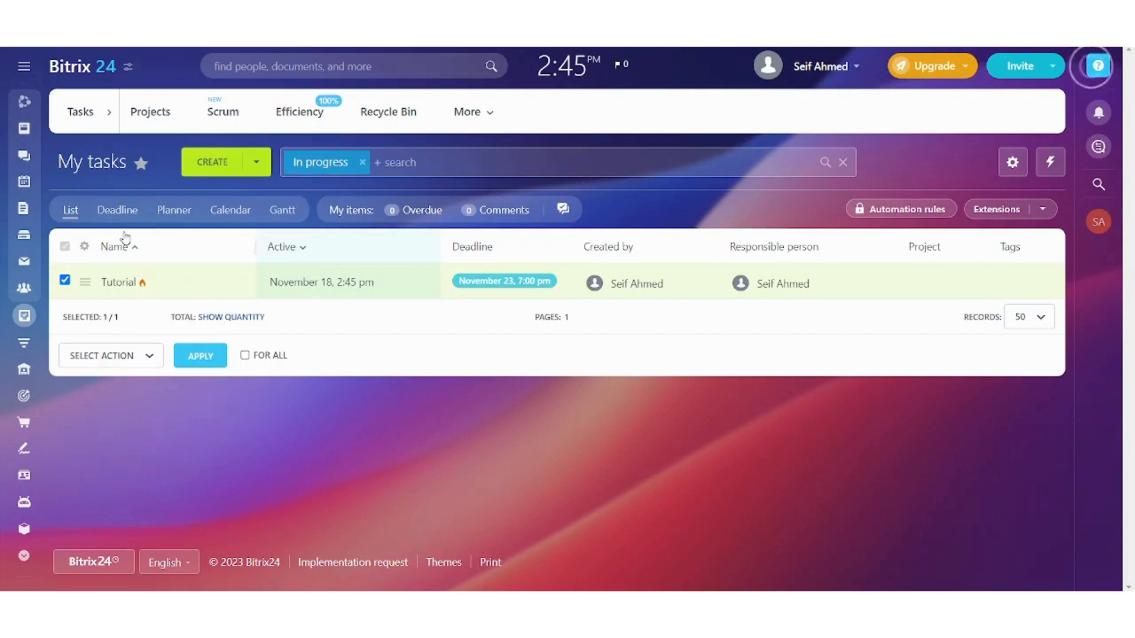
{"action": "left_click", "coordinate": [83, 282]}
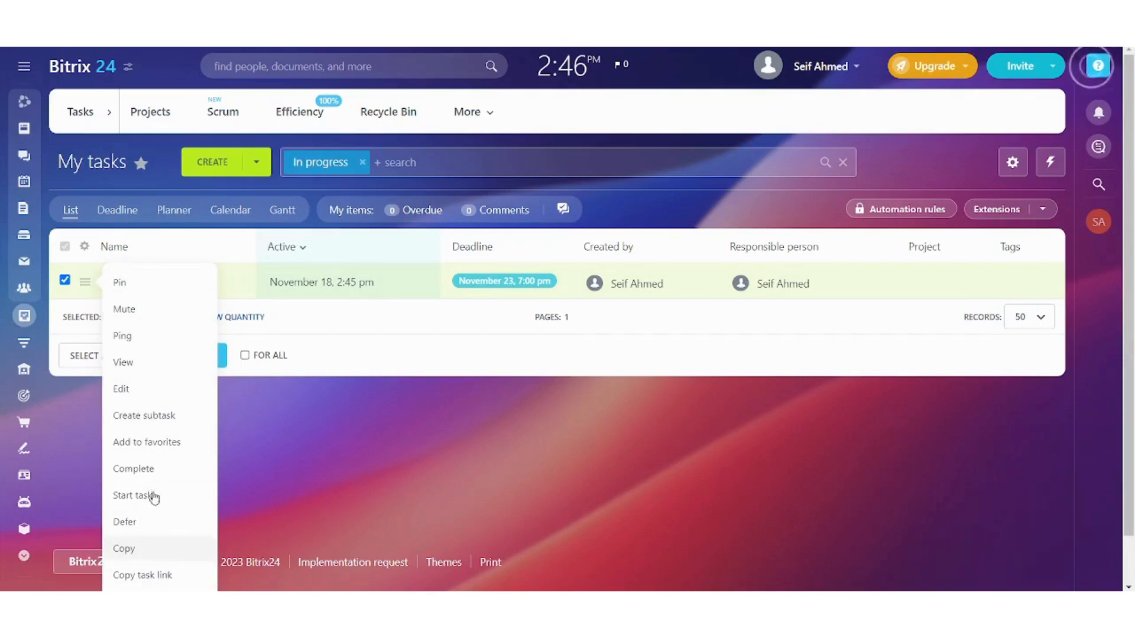
{"action": "left_click", "coordinate": [324, 477]}
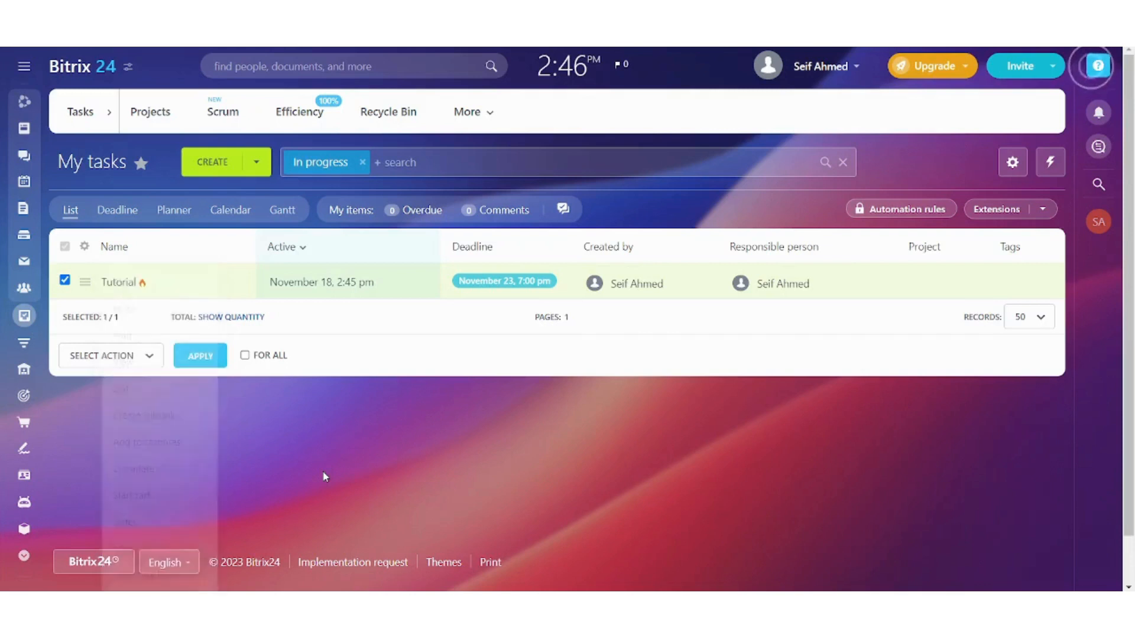
Step: Show the tasks by deadline, check the quick task entry under Due today and view the Tutorial task's card
{"action": "left_click", "coordinate": [127, 209]}
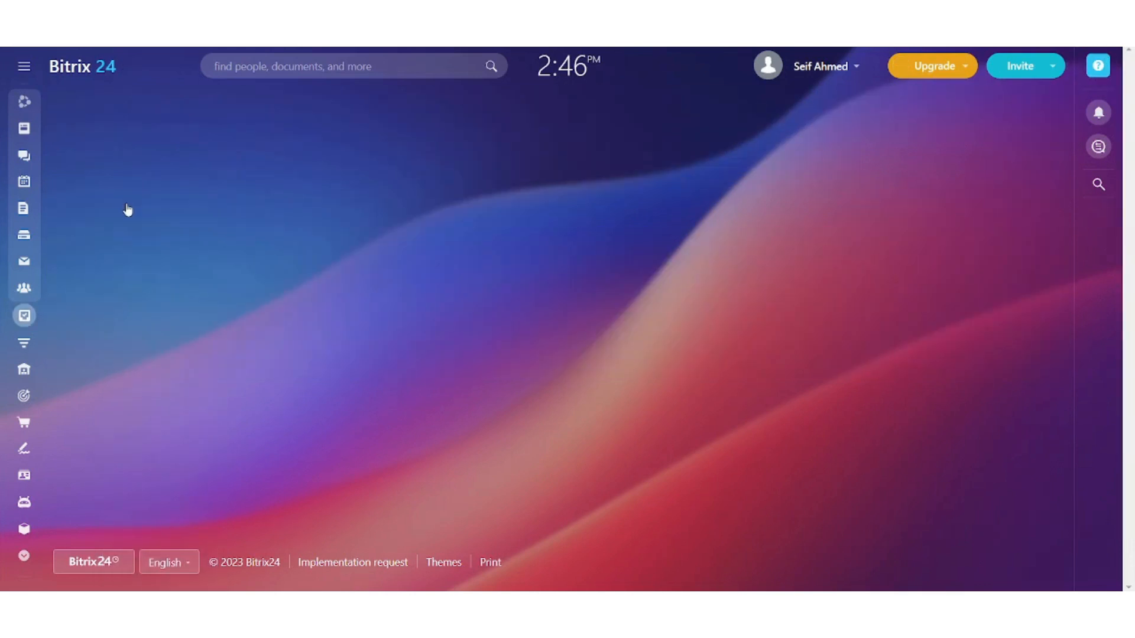
{"action": "mouse_move", "coordinate": [16, 283]}
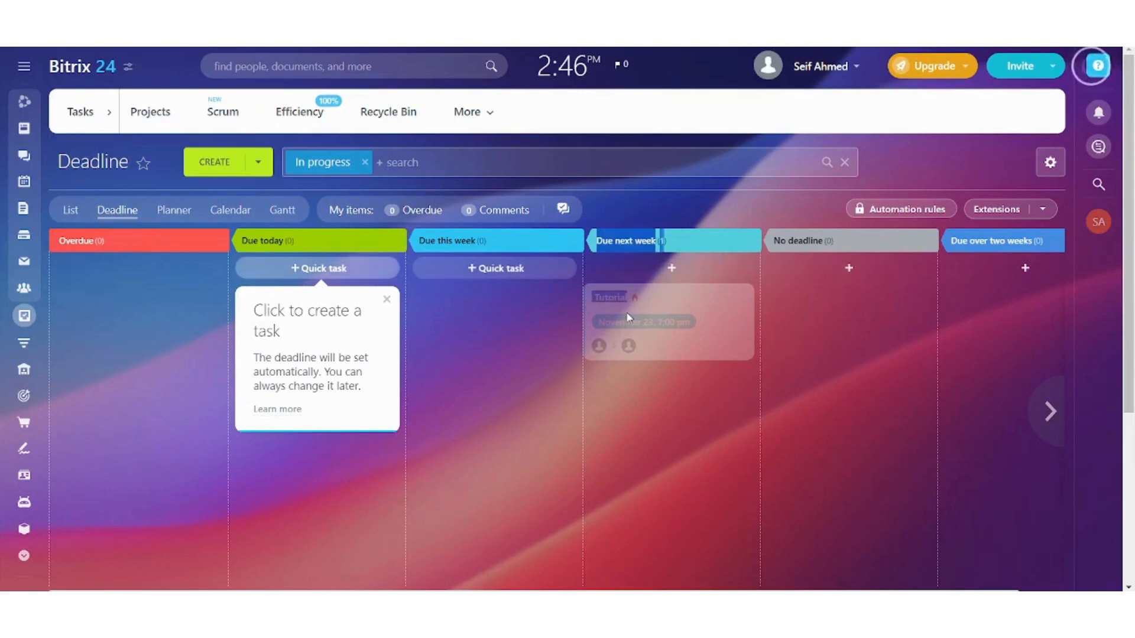
{"action": "left_click", "coordinate": [308, 274]}
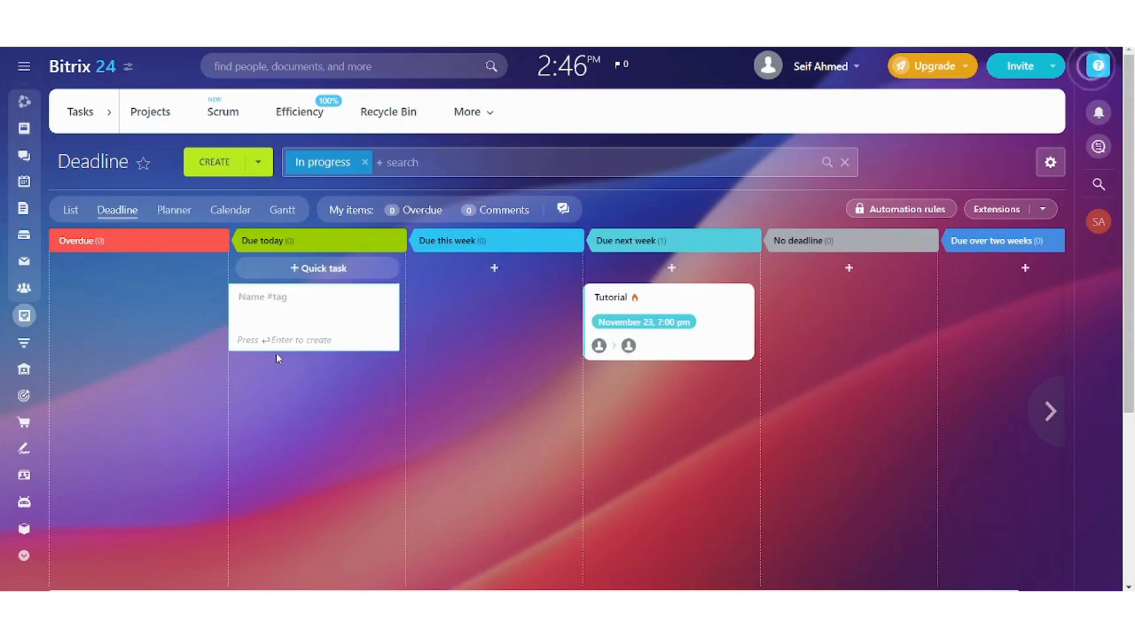
{"action": "left_click", "coordinate": [506, 397]}
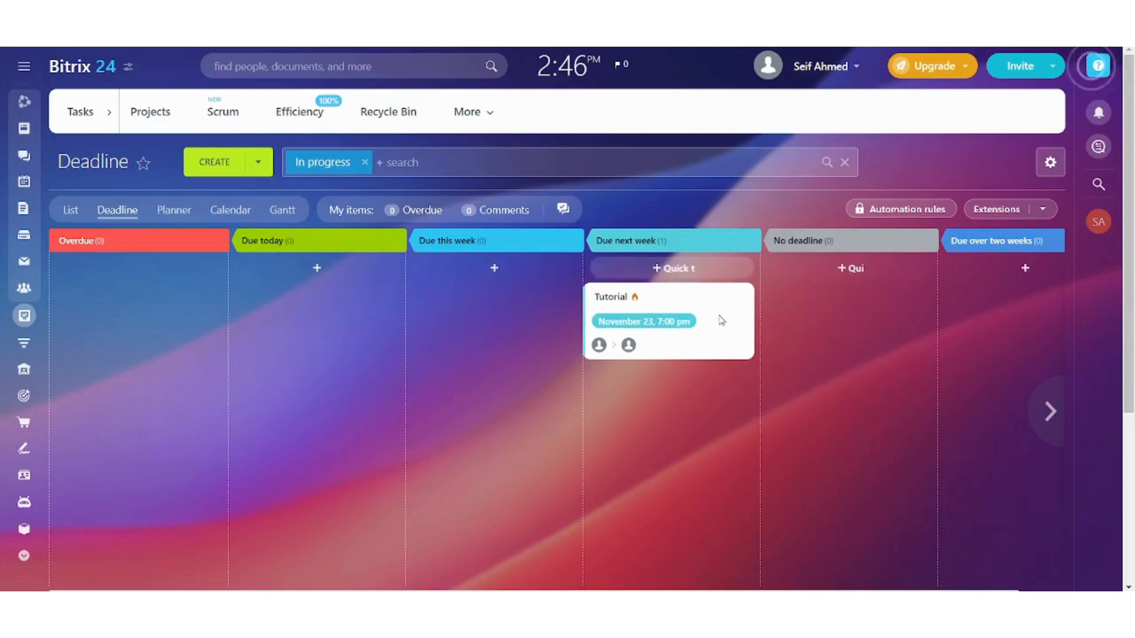
{"action": "left_click_drag", "start_coordinate": [716, 316], "coordinate": [620, 294]}
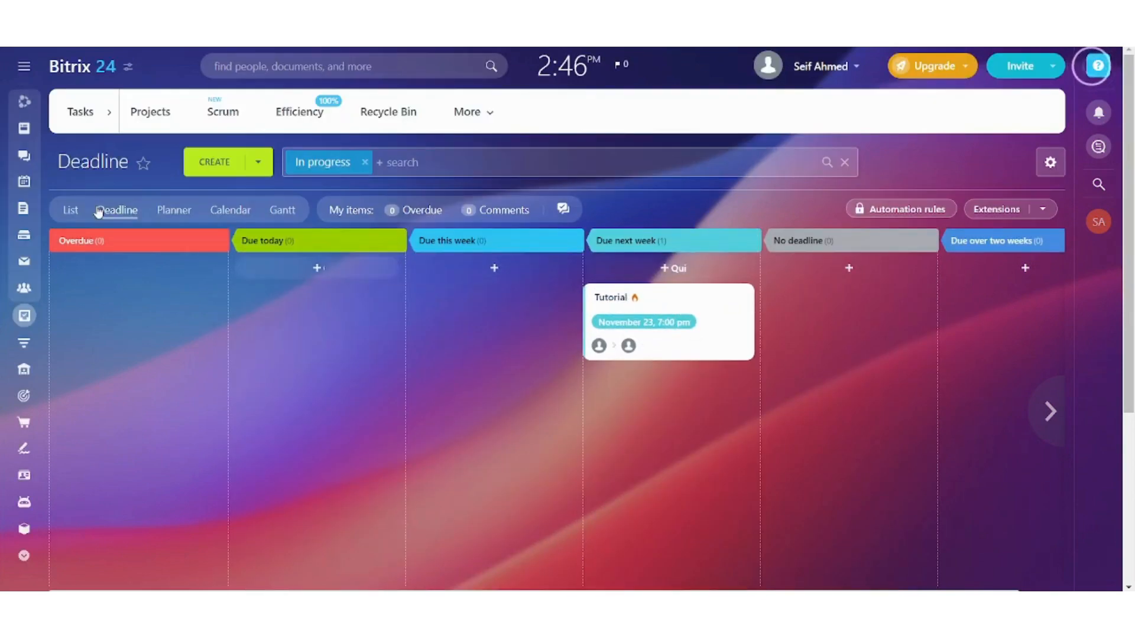
Step: Switch the tasks to the Planner view, dismiss the Quick Update notice and view the Tutorial card
{"action": "left_click", "coordinate": [175, 213]}
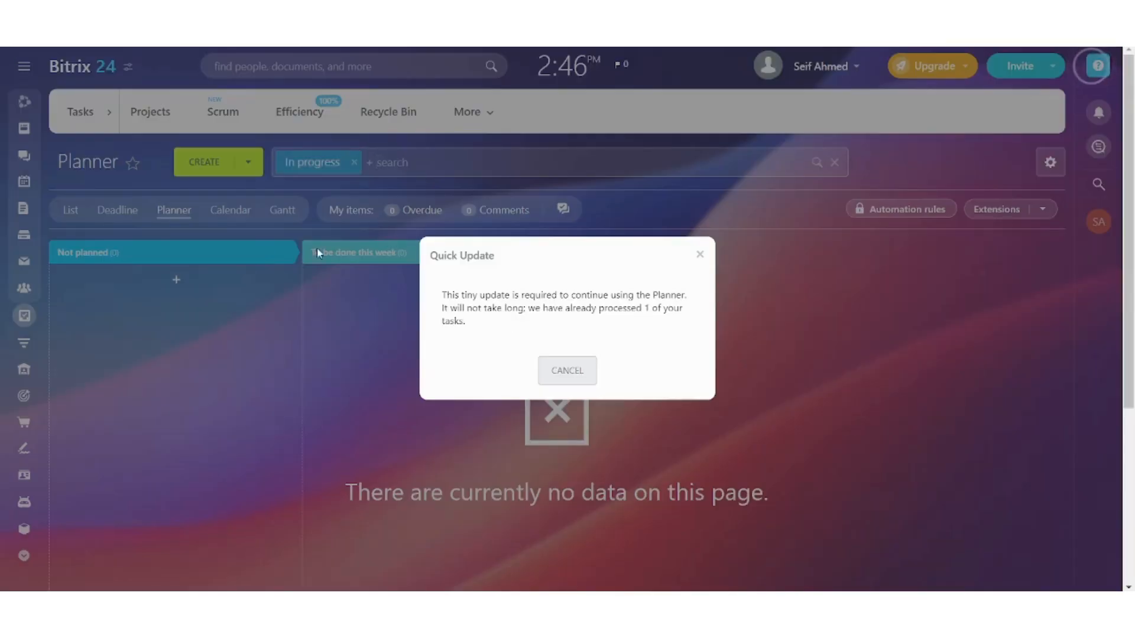
{"action": "left_click", "coordinate": [561, 368]}
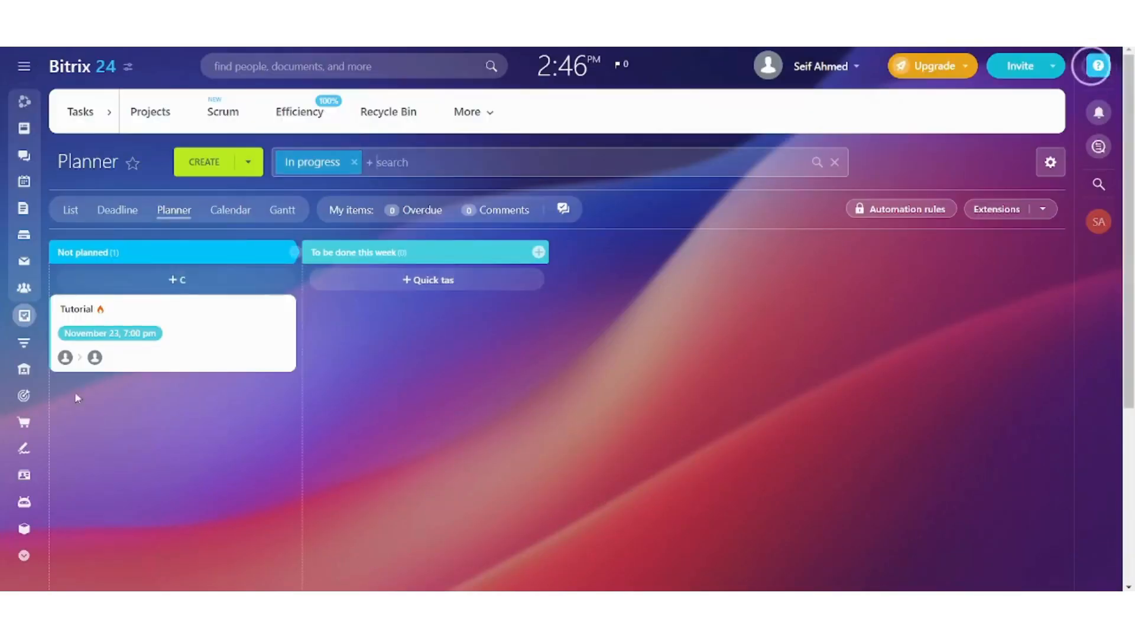
{"action": "left_click_drag", "start_coordinate": [176, 326], "coordinate": [177, 292]}
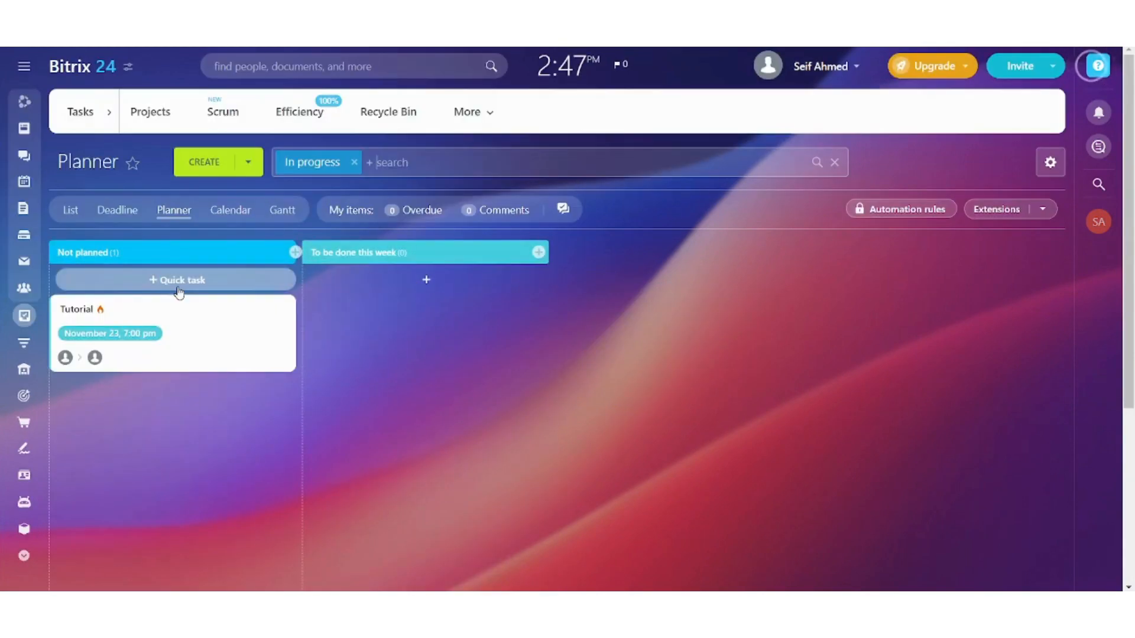
Step: Show the tasks in the Calendar view and locate the Tutorial task in November 2023
{"action": "left_click", "coordinate": [230, 211]}
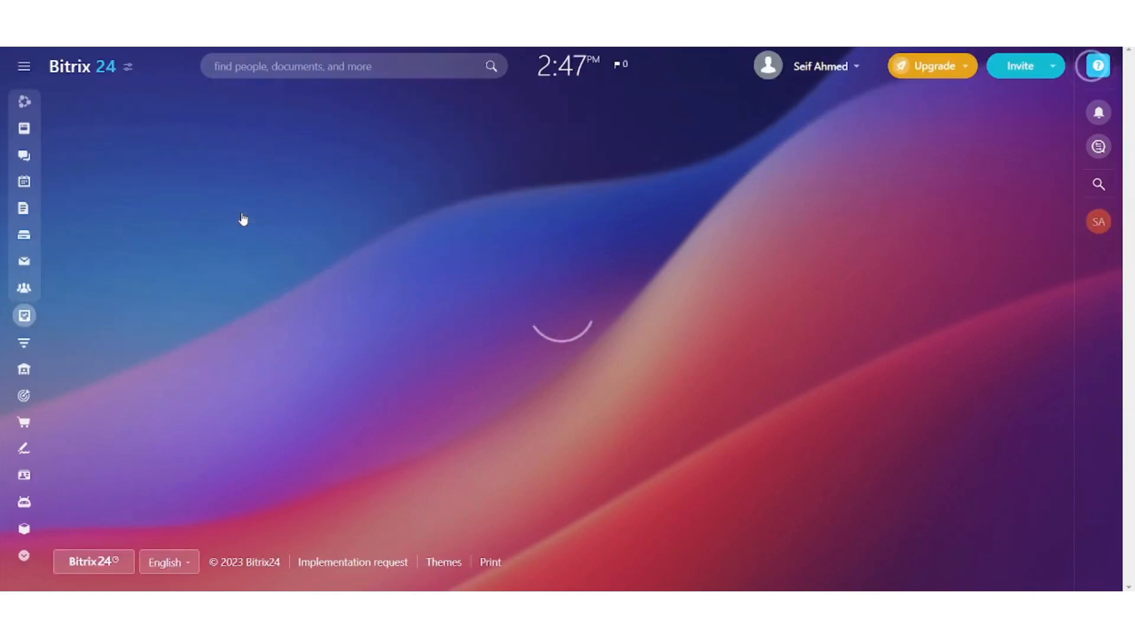
{"action": "mouse_move", "coordinate": [44, 365]}
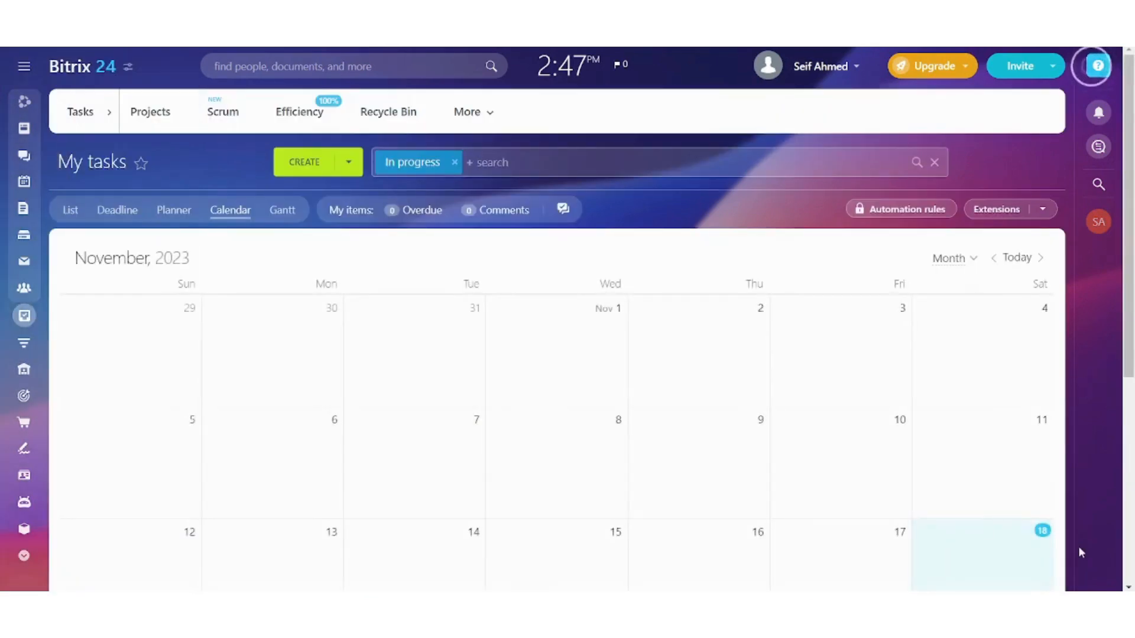
{"action": "left_click_drag", "start_coordinate": [1132, 287], "coordinate": [1133, 434]}
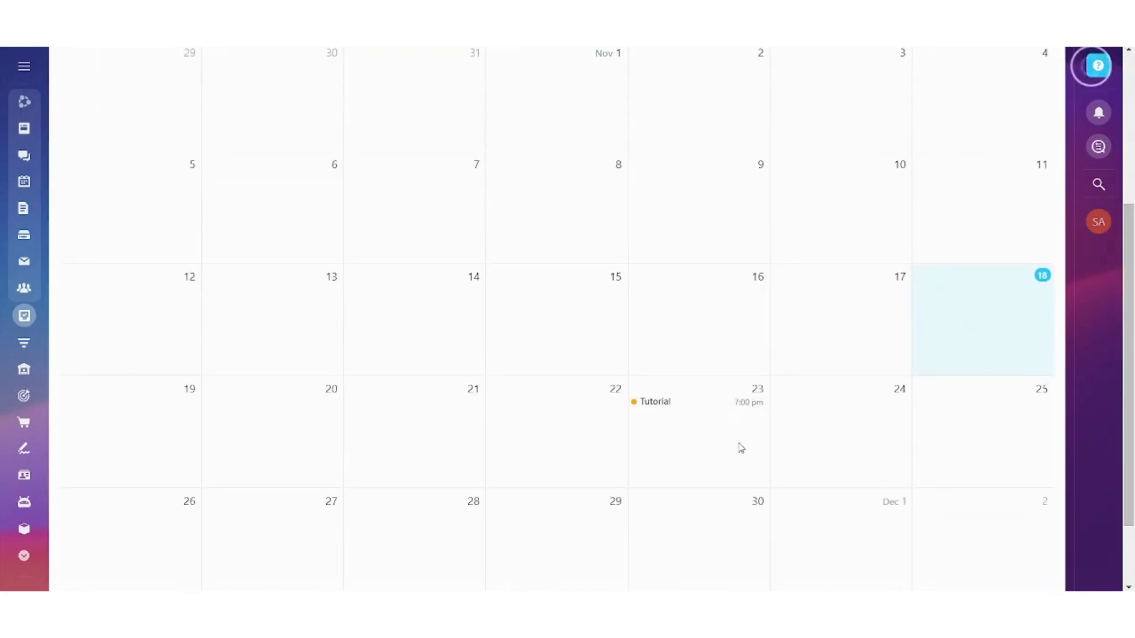
{"action": "scroll", "coordinate": [1129, 287], "scroll_direction": "up", "scroll_amount": 2}
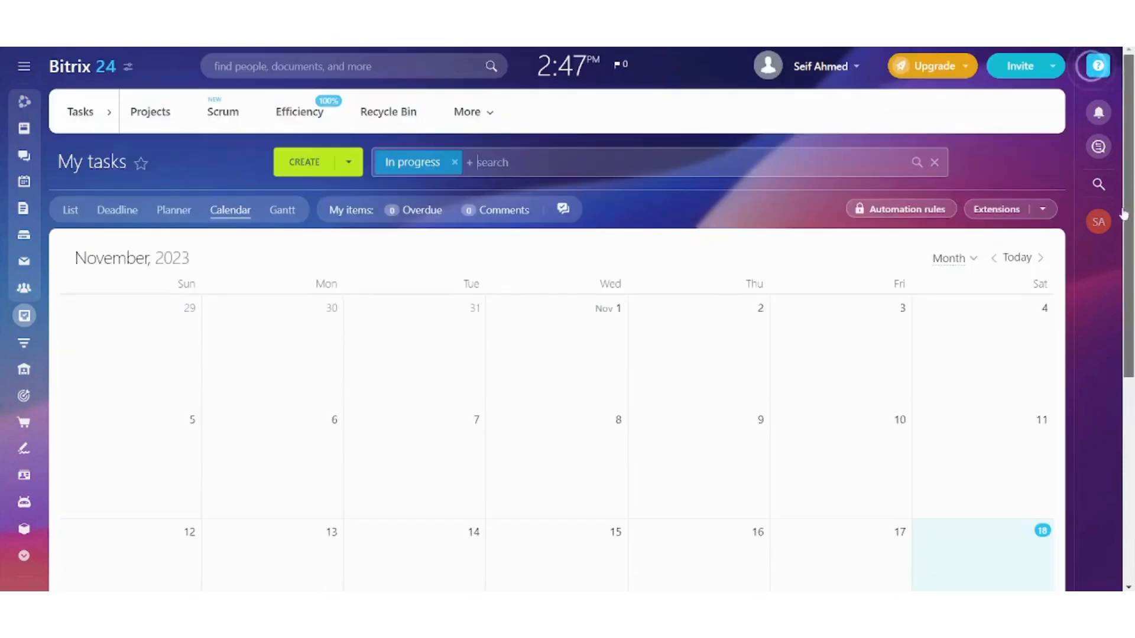
Step: Show the Tutorial task on the Gantt chart and expand the task categories such as Ongoing and Assisting
{"action": "left_click", "coordinate": [282, 212]}
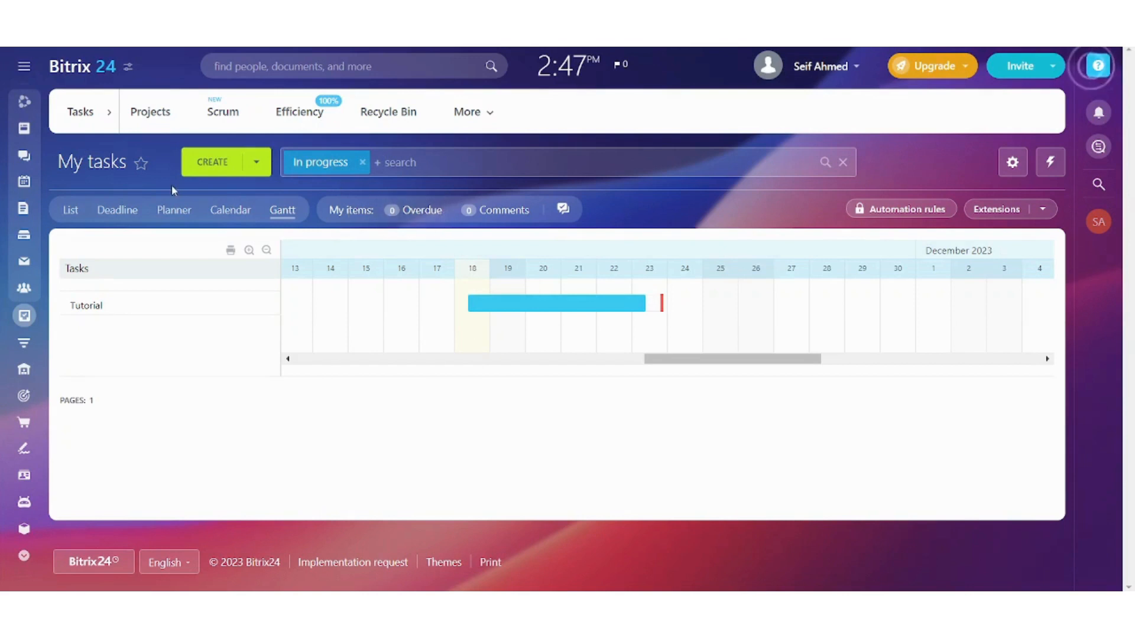
{"action": "left_click", "coordinate": [109, 113]}
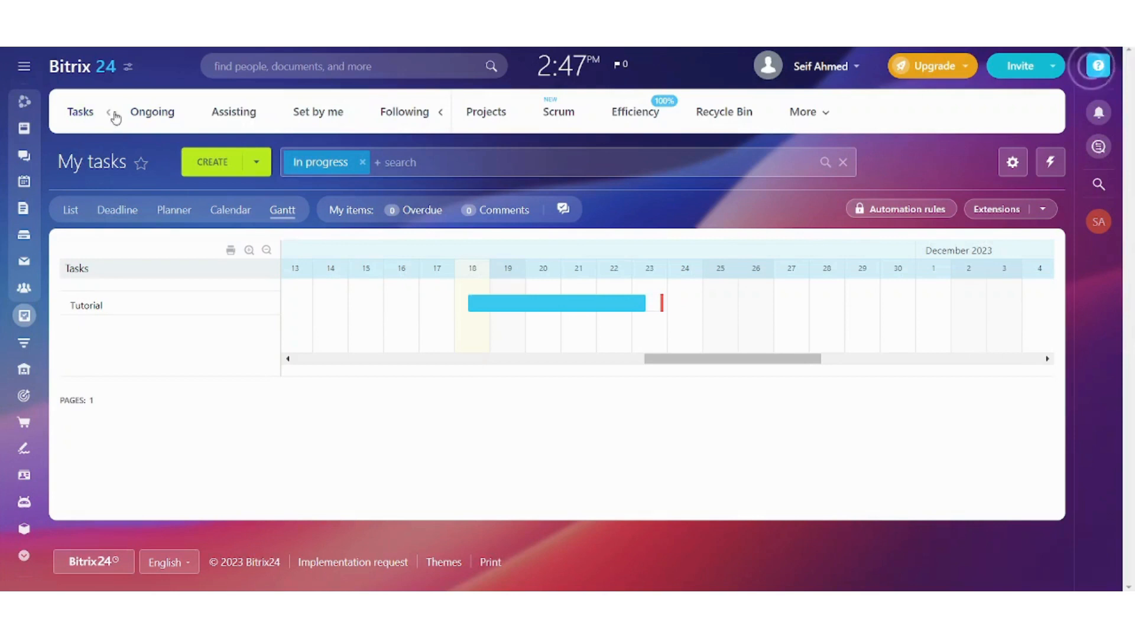
{"action": "left_click", "coordinate": [108, 115]}
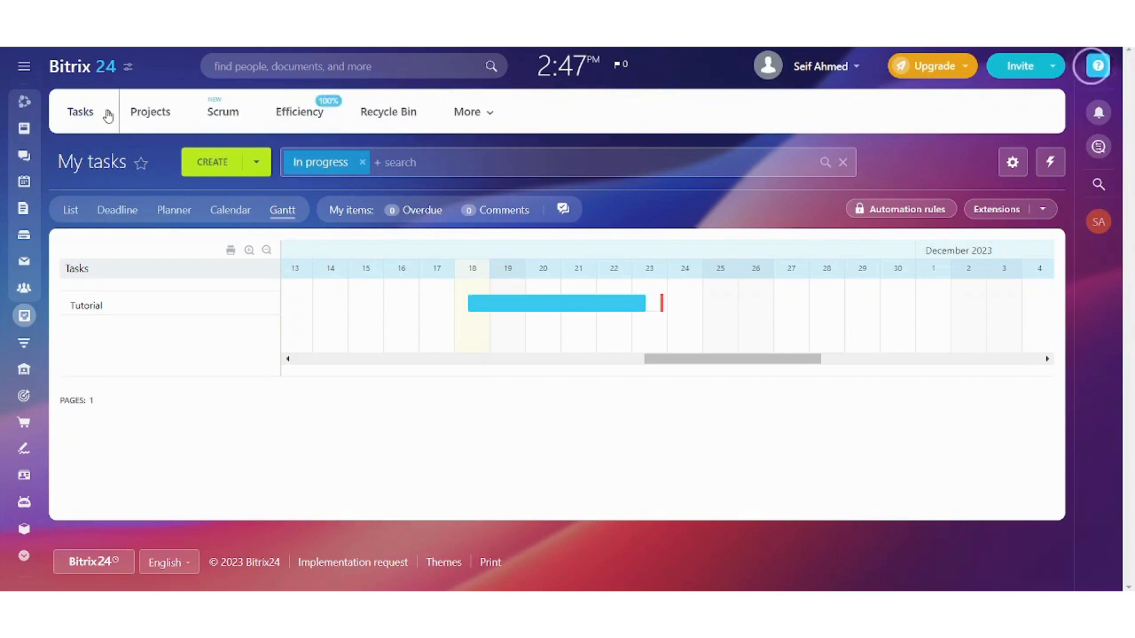
{"action": "left_click", "coordinate": [108, 115]}
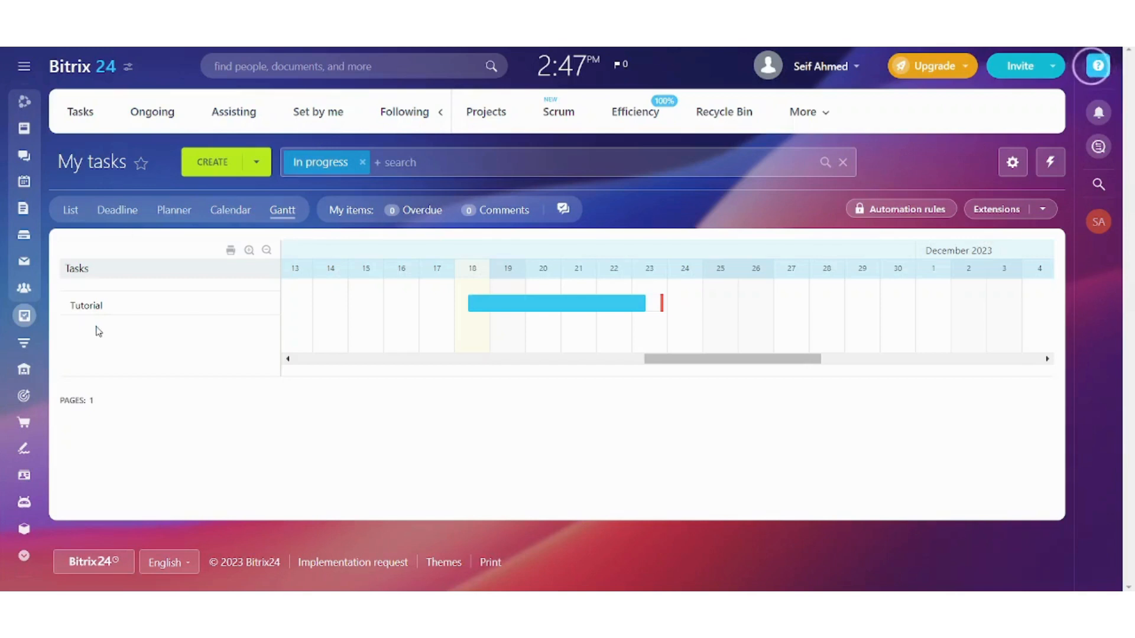
Step: Open the company structure and examine the employee listed in the top-level Bitrix department
{"action": "mouse_move", "coordinate": [4, 264]}
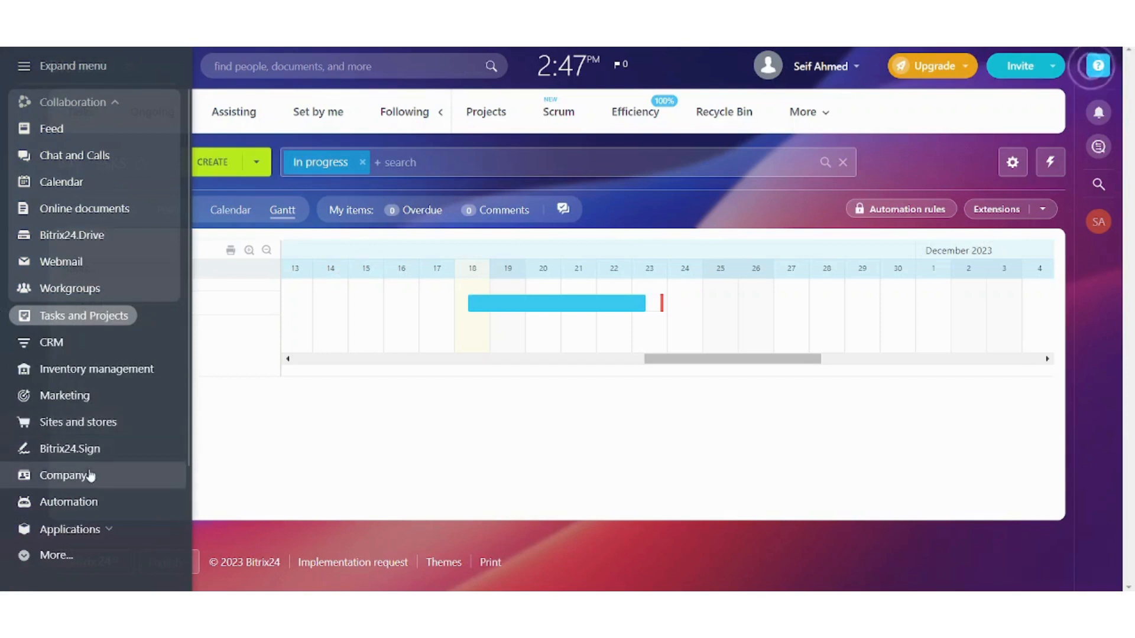
{"action": "left_click", "coordinate": [62, 476]}
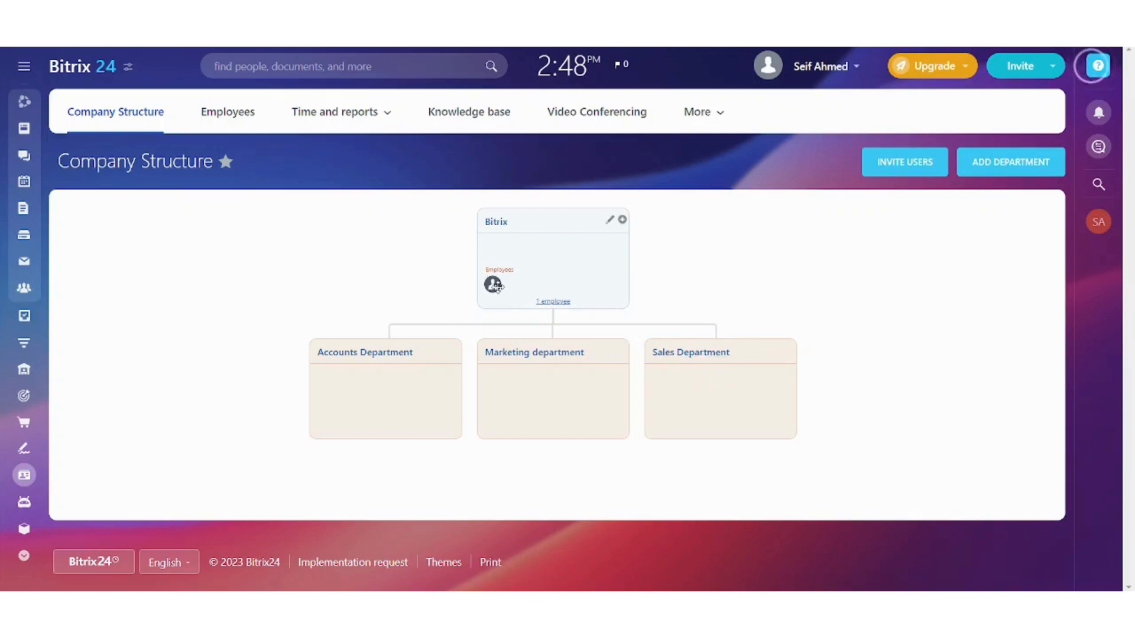
{"action": "left_click_drag", "start_coordinate": [494, 286], "coordinate": [510, 265]}
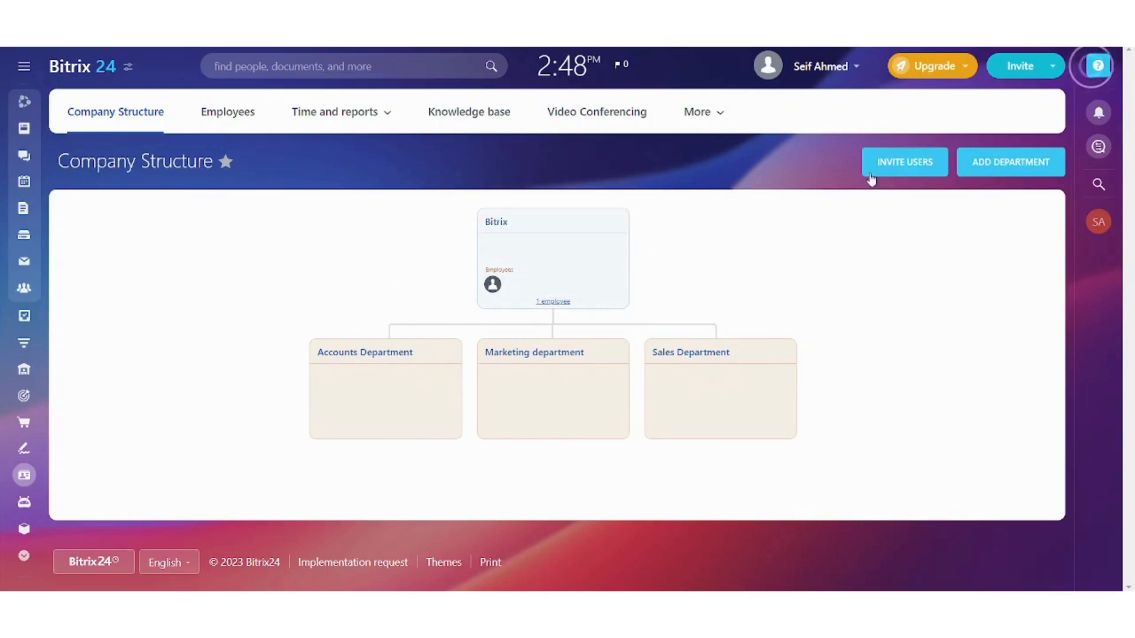
Step: Copy the quick registration link for inviting users, view the bulk invitation form and close the invitation without sending any
{"action": "left_click", "coordinate": [895, 170]}
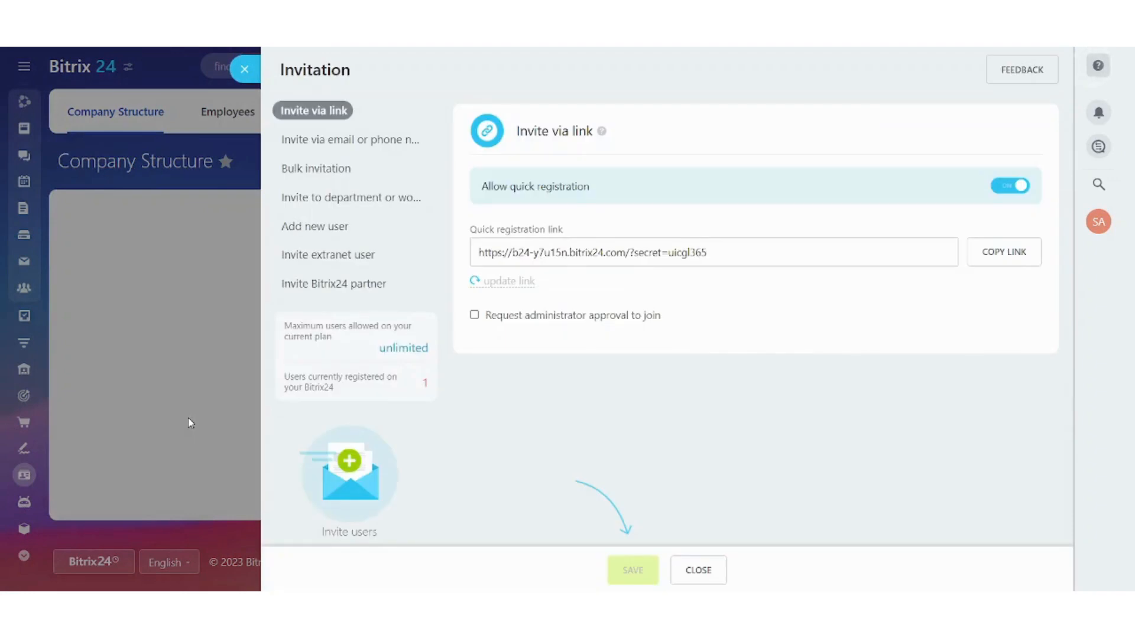
{"action": "left_click", "coordinate": [1020, 257]}
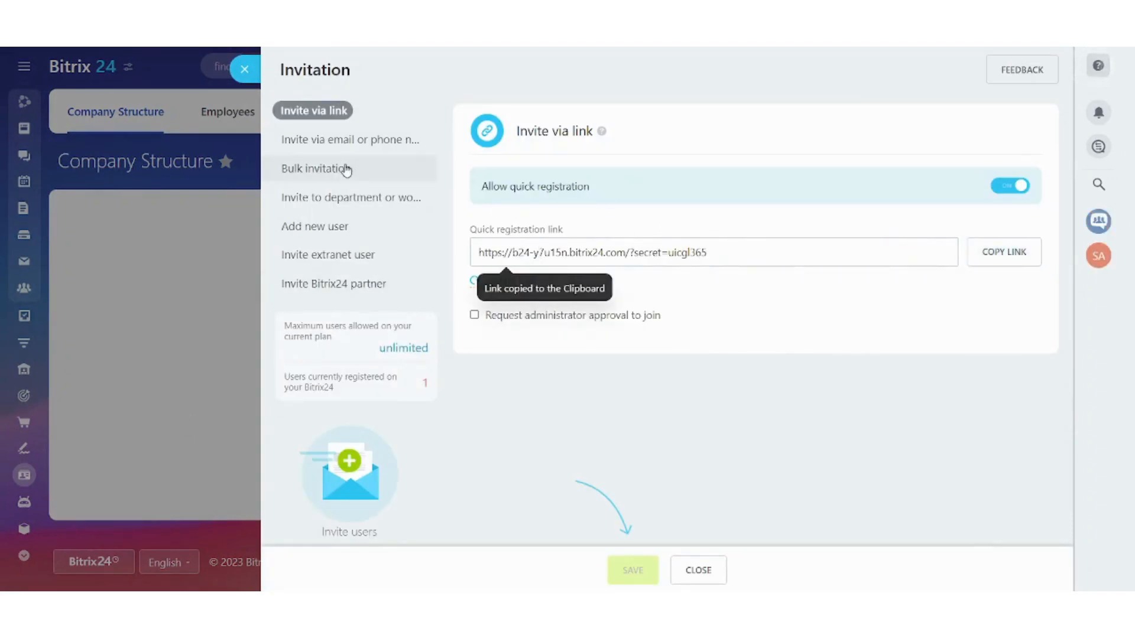
{"action": "left_click", "coordinate": [349, 169]}
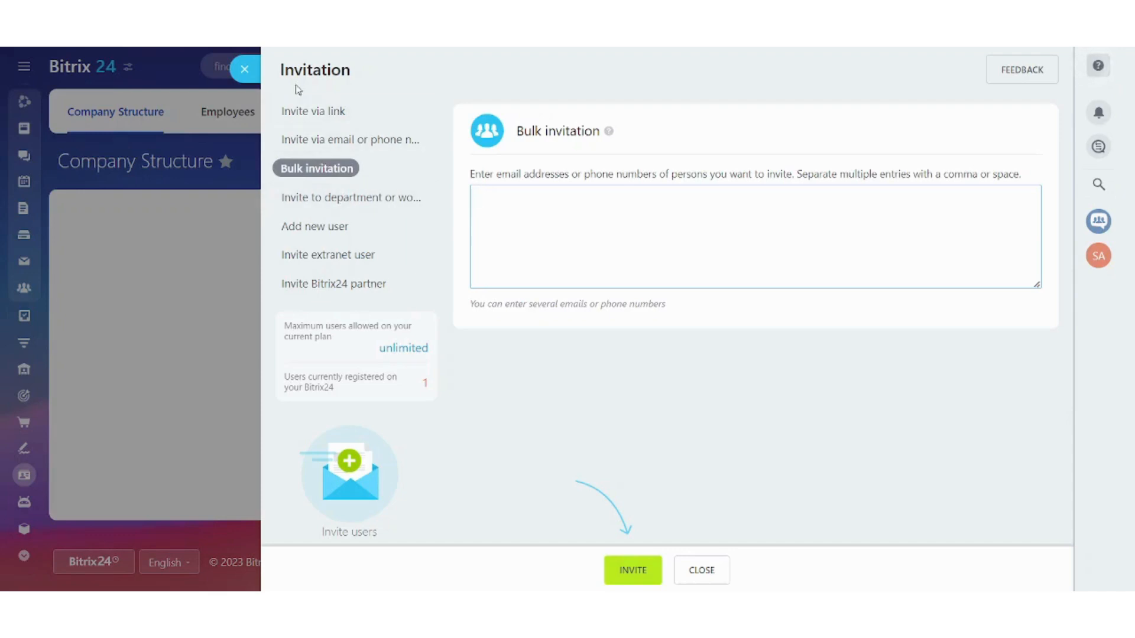
{"action": "left_click", "coordinate": [263, 73]}
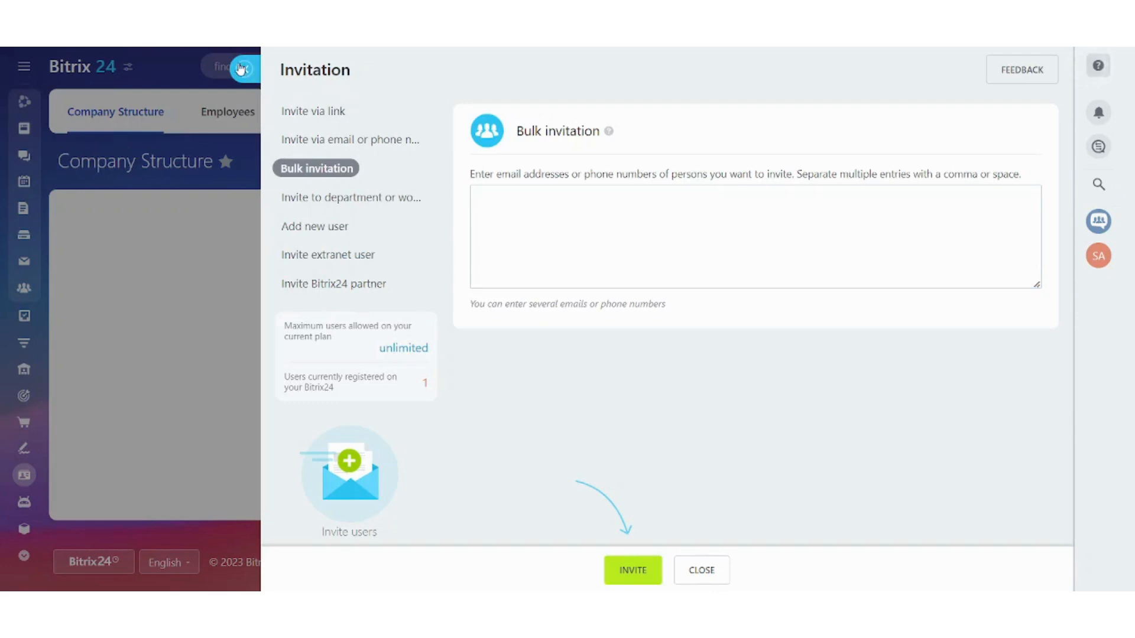
{"action": "left_click", "coordinate": [249, 72]}
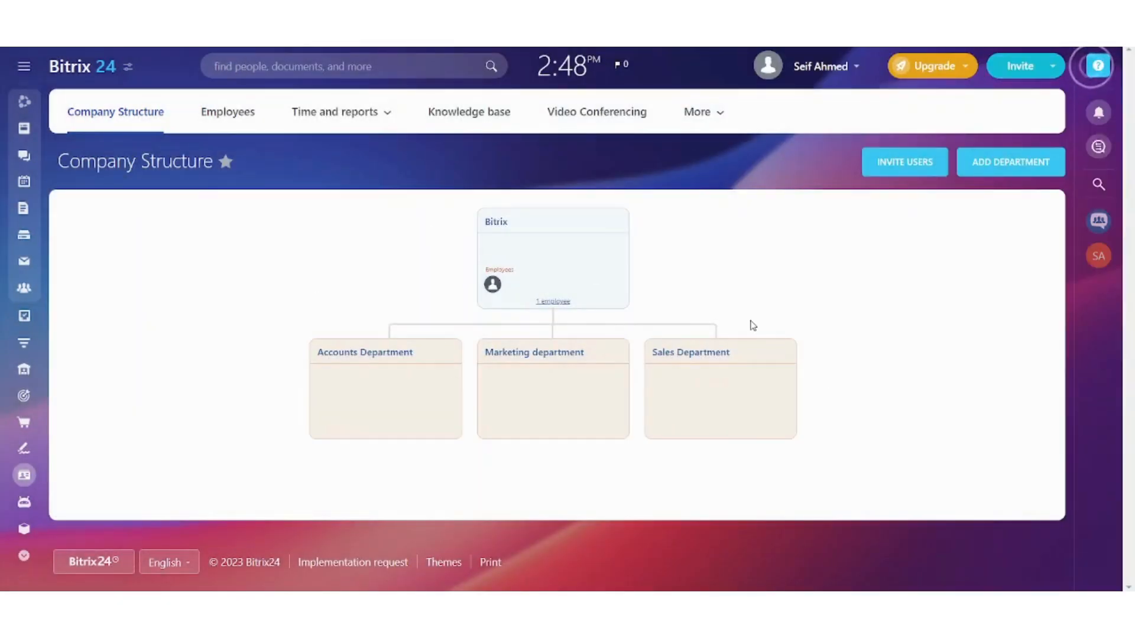
Step: Open the form for adding a department and close it without adding one
{"action": "left_click", "coordinate": [1018, 173]}
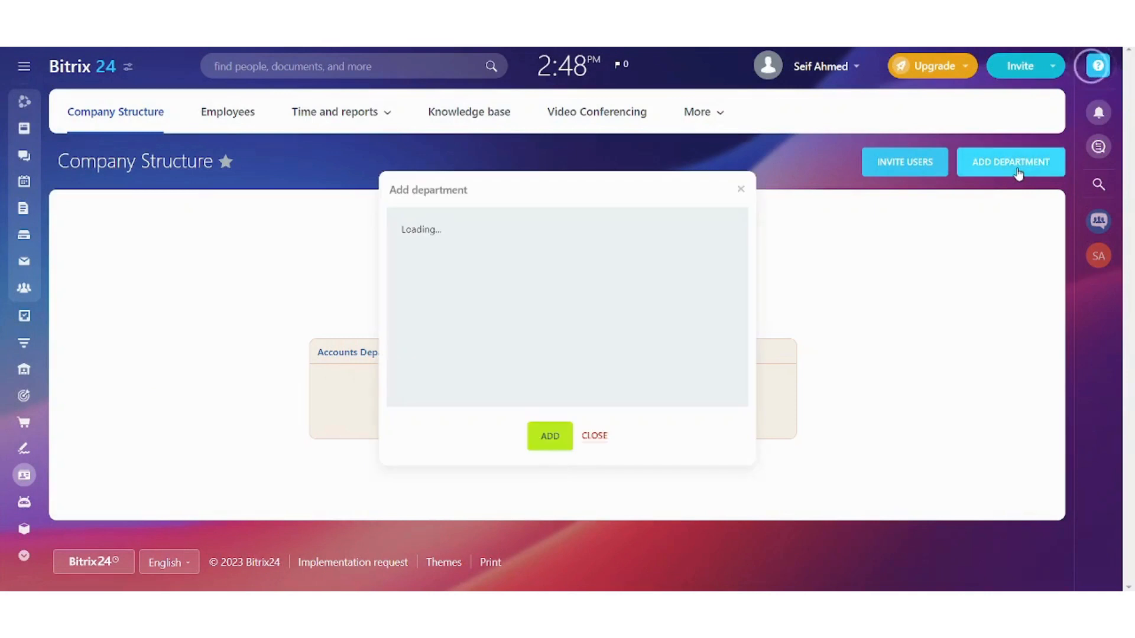
{"action": "left_click", "coordinate": [740, 190]}
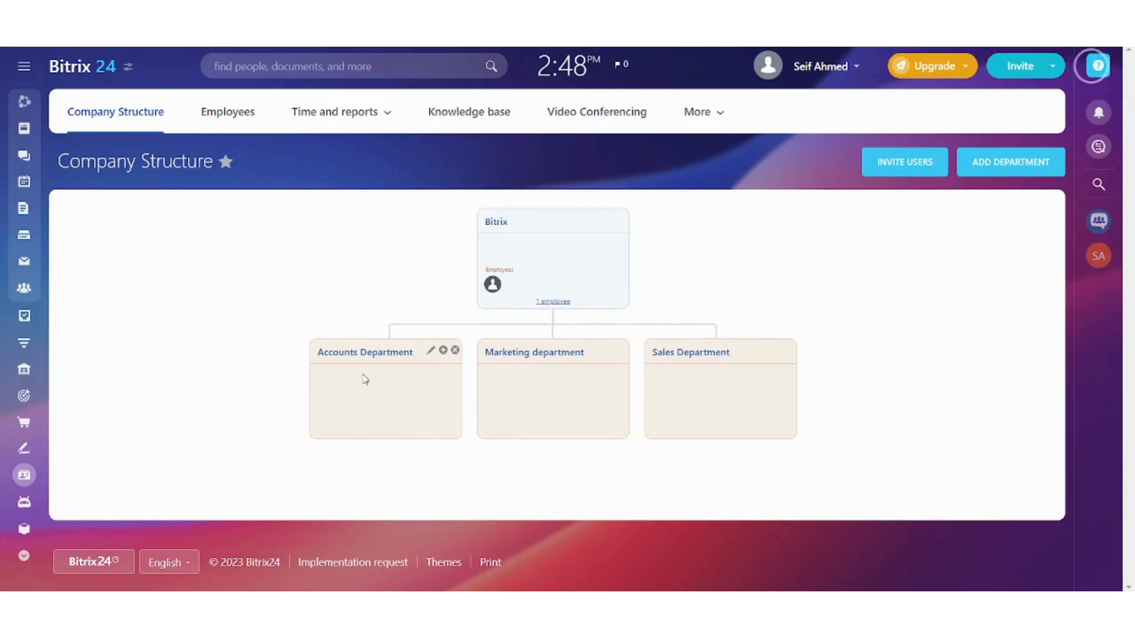
Step: Open the CRM deals board and dismiss the Contact Center and CRM solution presets cards
{"action": "mouse_move", "coordinate": [27, 355]}
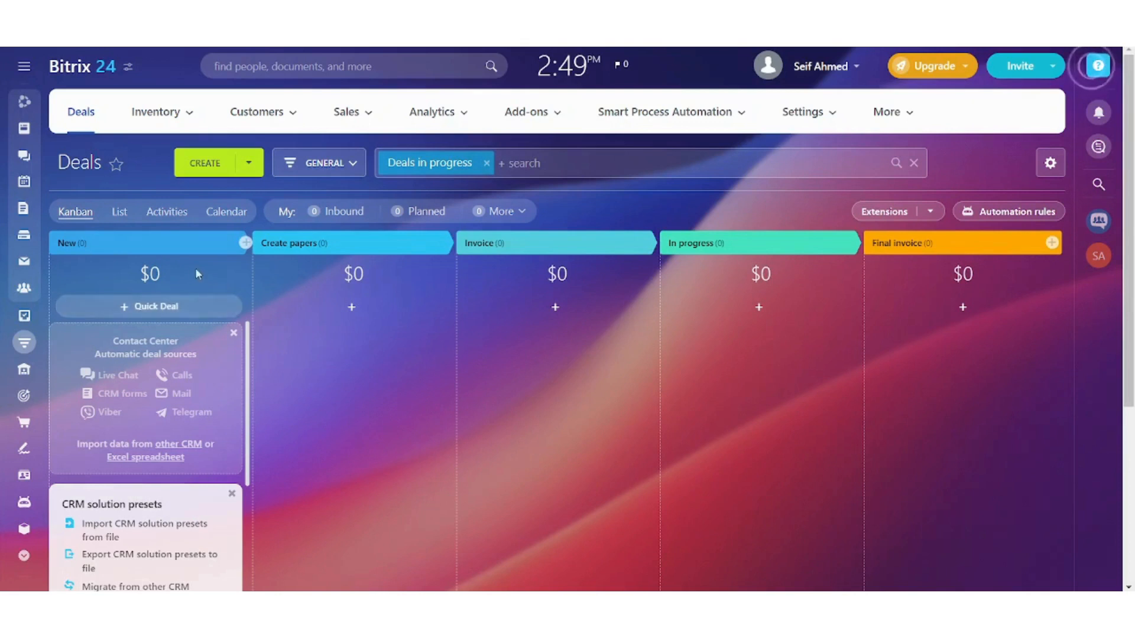
{"action": "left_click", "coordinate": [233, 333]}
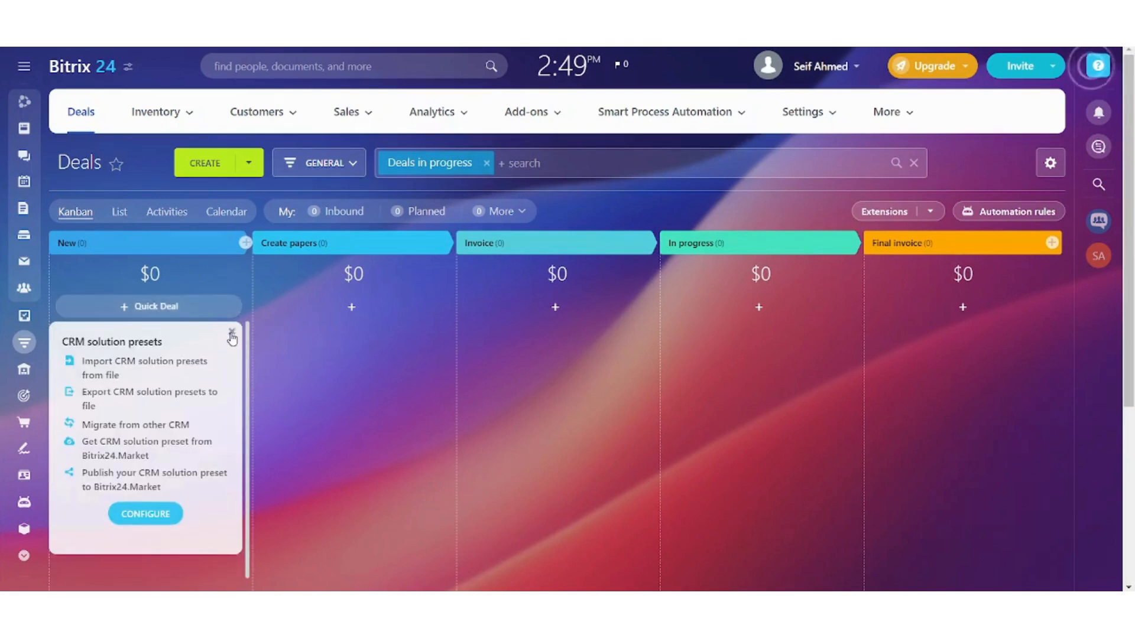
{"action": "left_click", "coordinate": [232, 332]}
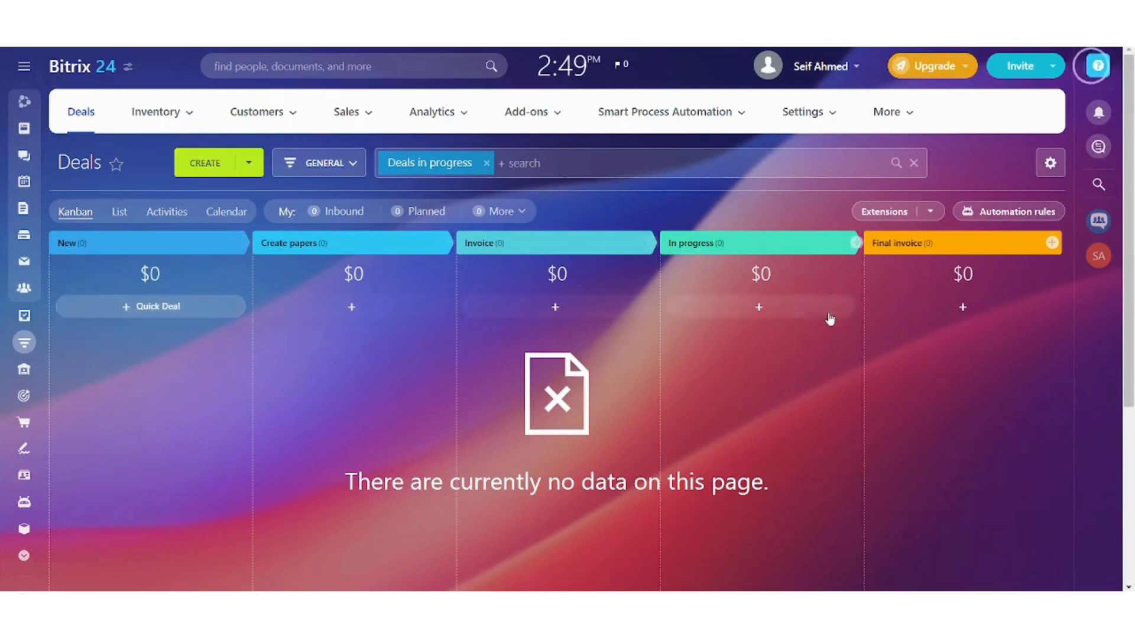
Step: Start a new deal named Tutorial with the stage In progress and an amount of 5000 US dollars
{"action": "left_click", "coordinate": [193, 160]}
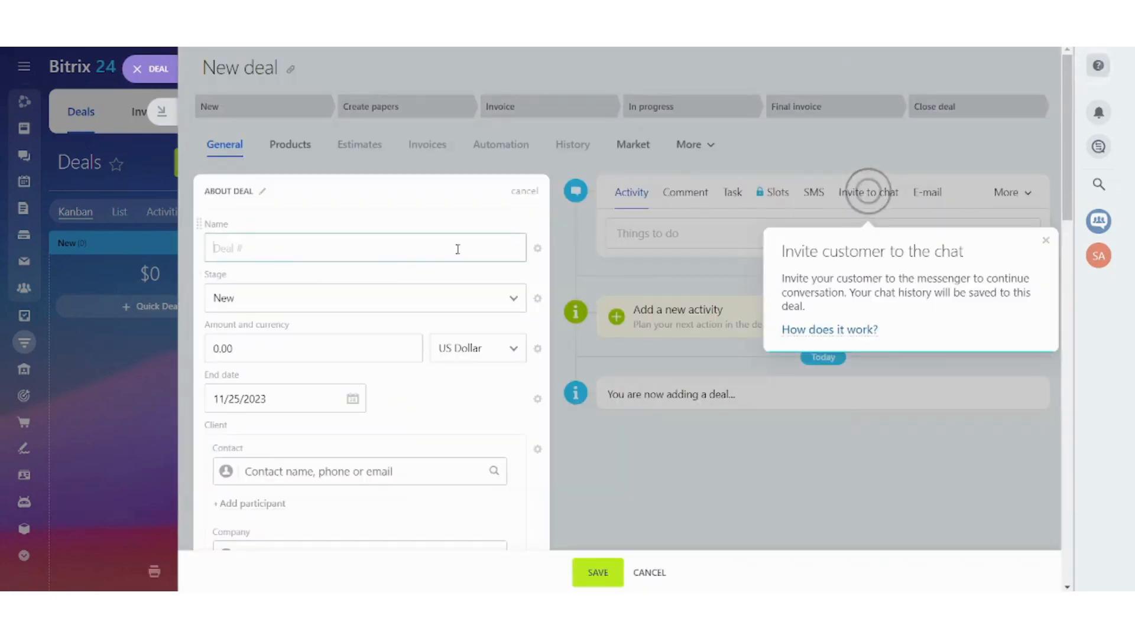
{"action": "type", "text": "Tutorial"}
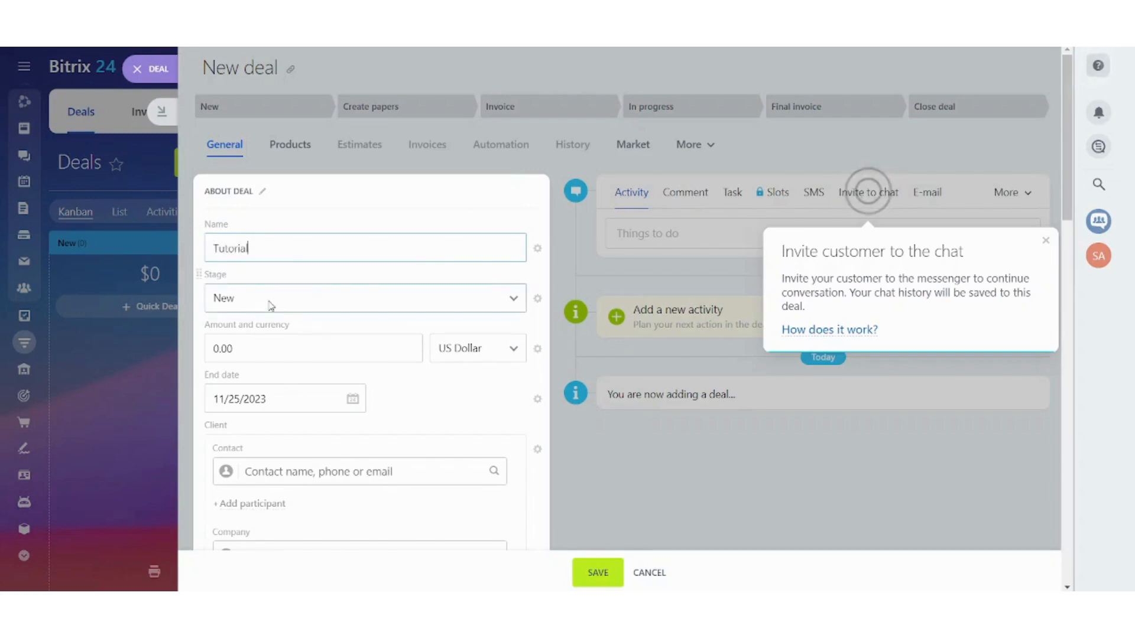
{"action": "left_click", "coordinate": [269, 305]}
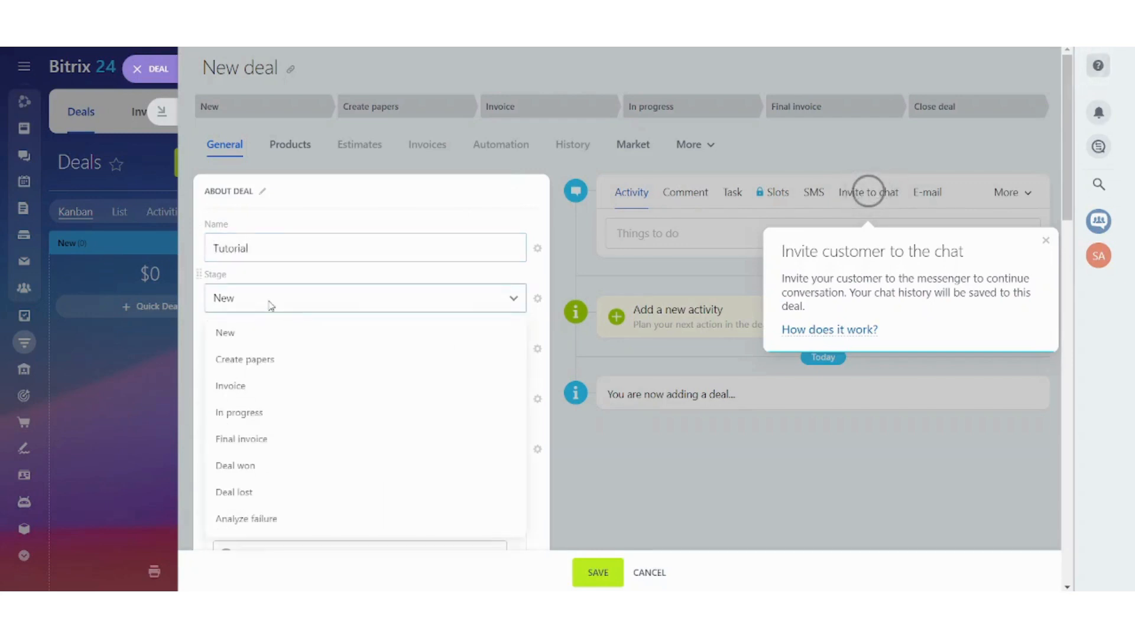
{"action": "left_click", "coordinate": [276, 419]}
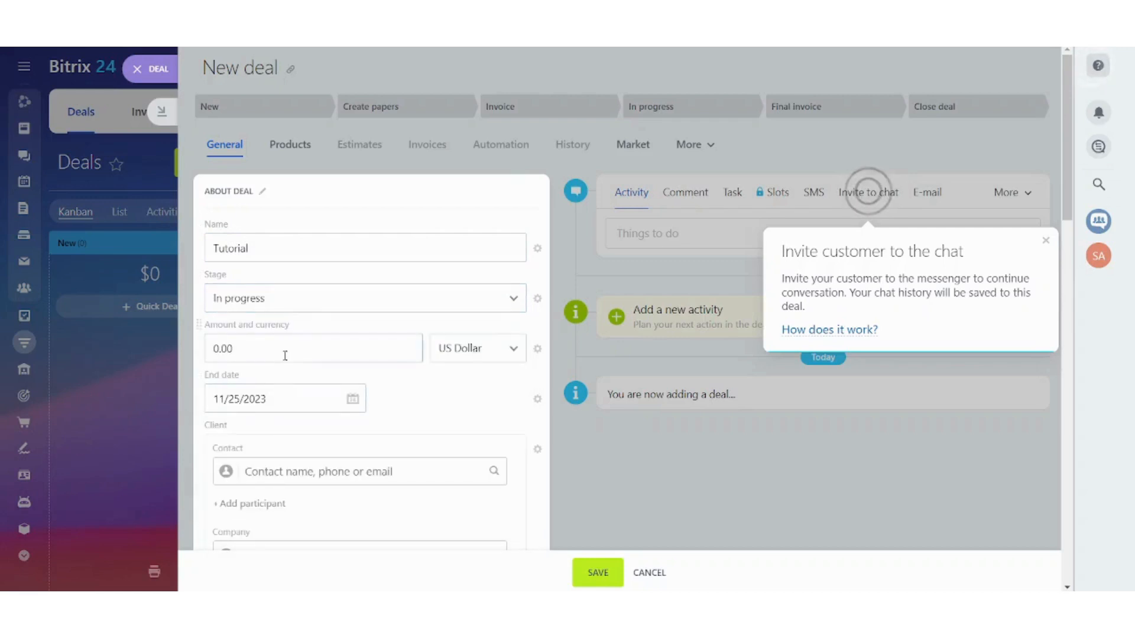
{"action": "left_click", "coordinate": [235, 348]}
{"action": "type", "text": "5000"}
Step: Save the new deal with the remaining fields at their defaults and dismiss the Proactive CRM reminder without creating an activity
{"action": "scroll", "coordinate": [493, 410], "scroll_direction": "down", "scroll_amount": 4}
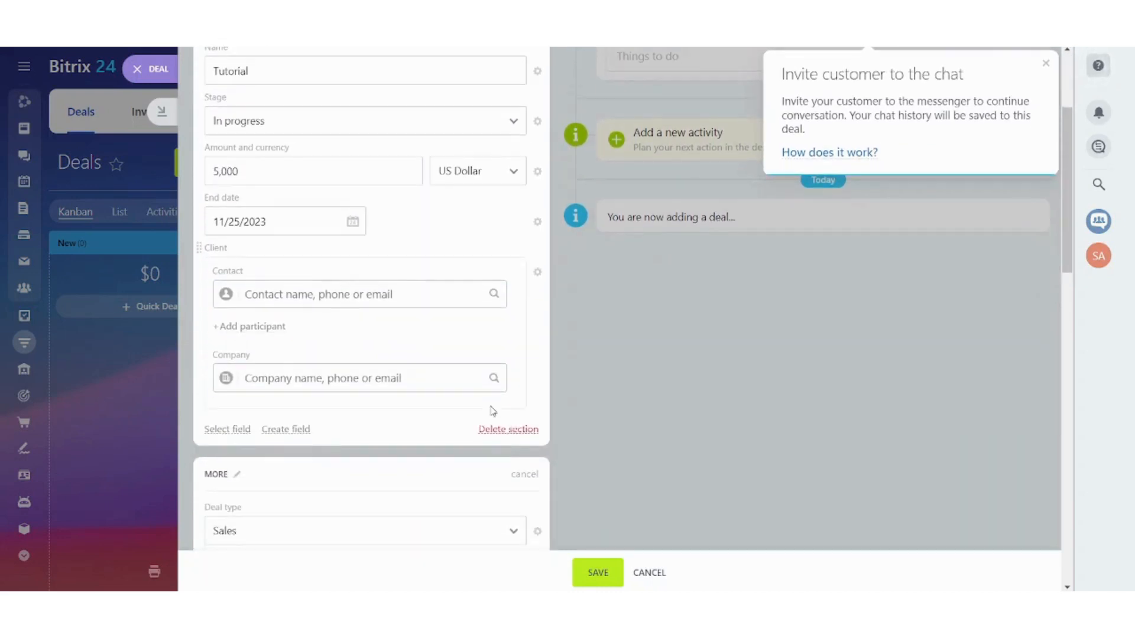
{"action": "scroll", "coordinate": [492, 411], "scroll_direction": "down", "scroll_amount": 5}
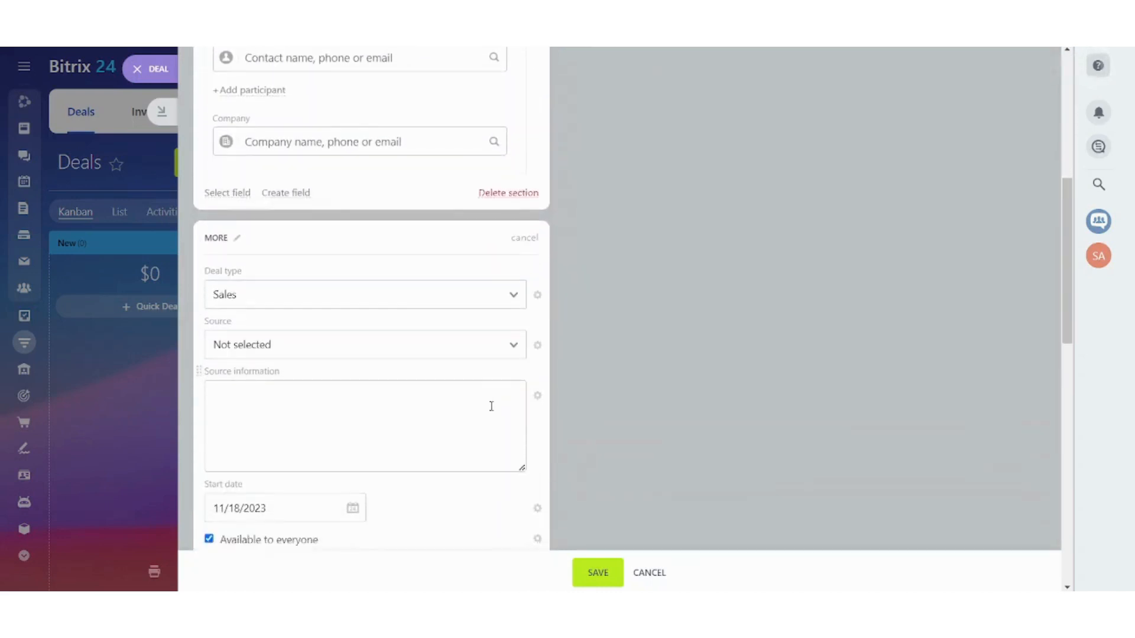
{"action": "scroll", "coordinate": [493, 411], "scroll_direction": "down", "scroll_amount": 5}
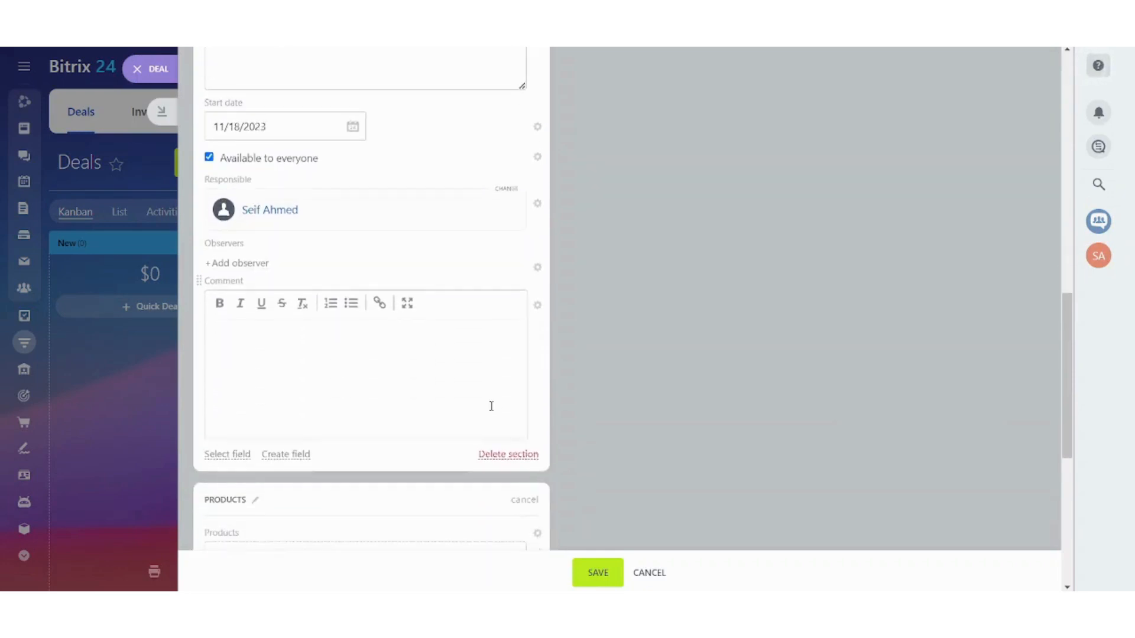
{"action": "scroll", "coordinate": [490, 411], "scroll_direction": "down", "scroll_amount": 5}
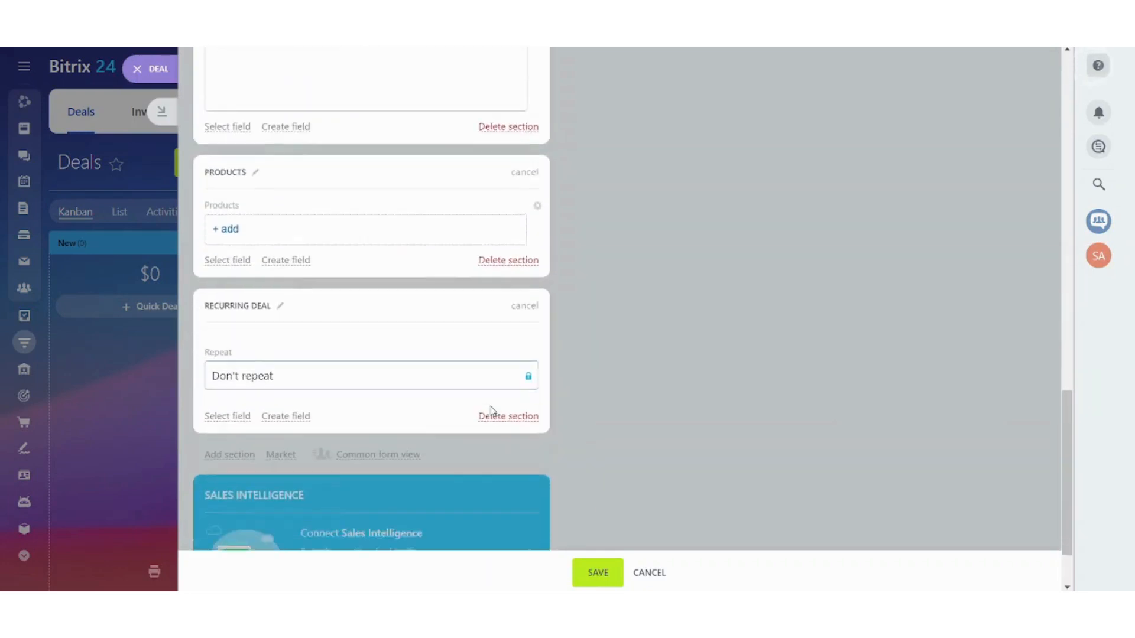
{"action": "scroll", "coordinate": [491, 411], "scroll_direction": "down", "scroll_amount": 1}
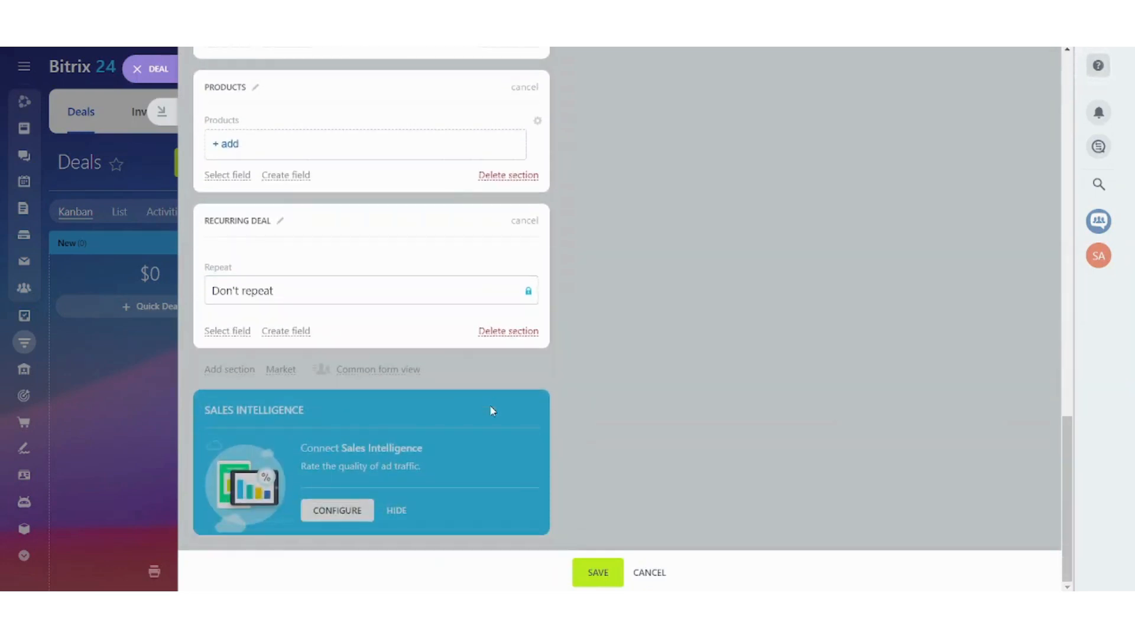
{"action": "left_click", "coordinate": [602, 582]}
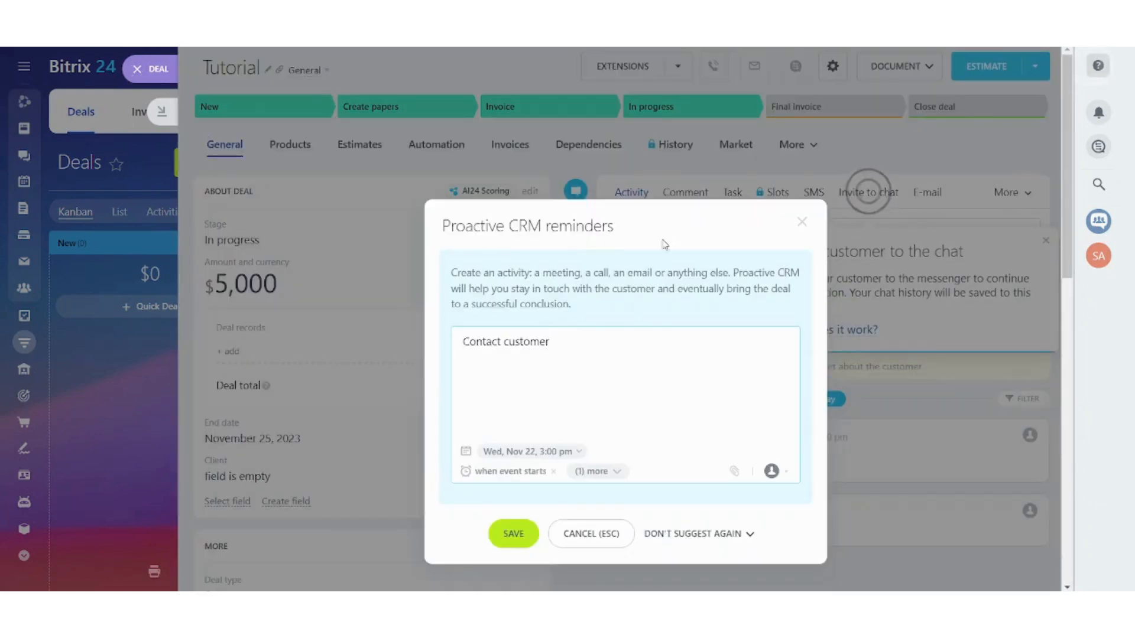
{"action": "left_click", "coordinate": [798, 225]}
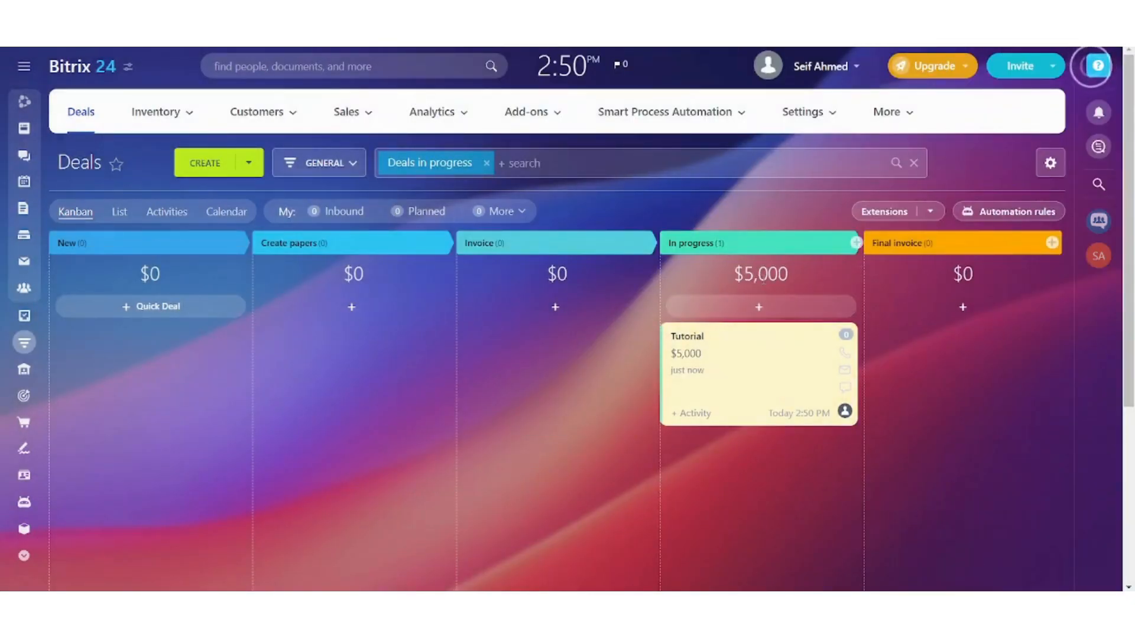
{"action": "double_click", "coordinate": [734, 273]}
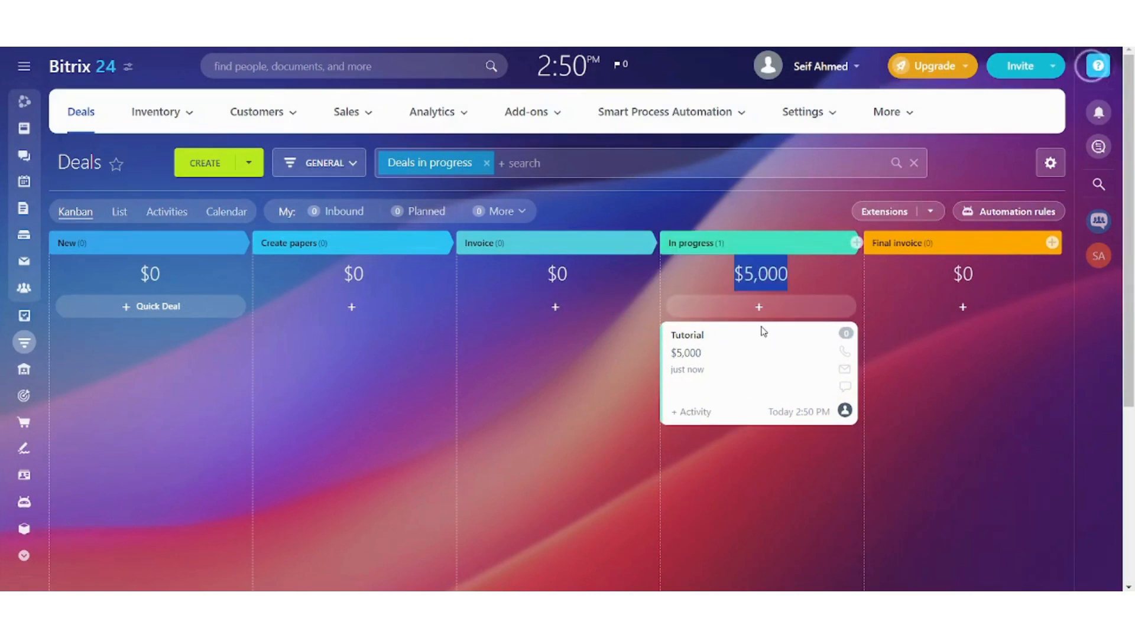
{"action": "left_click", "coordinate": [845, 333]}
{"action": "left_click", "coordinate": [416, 402]}
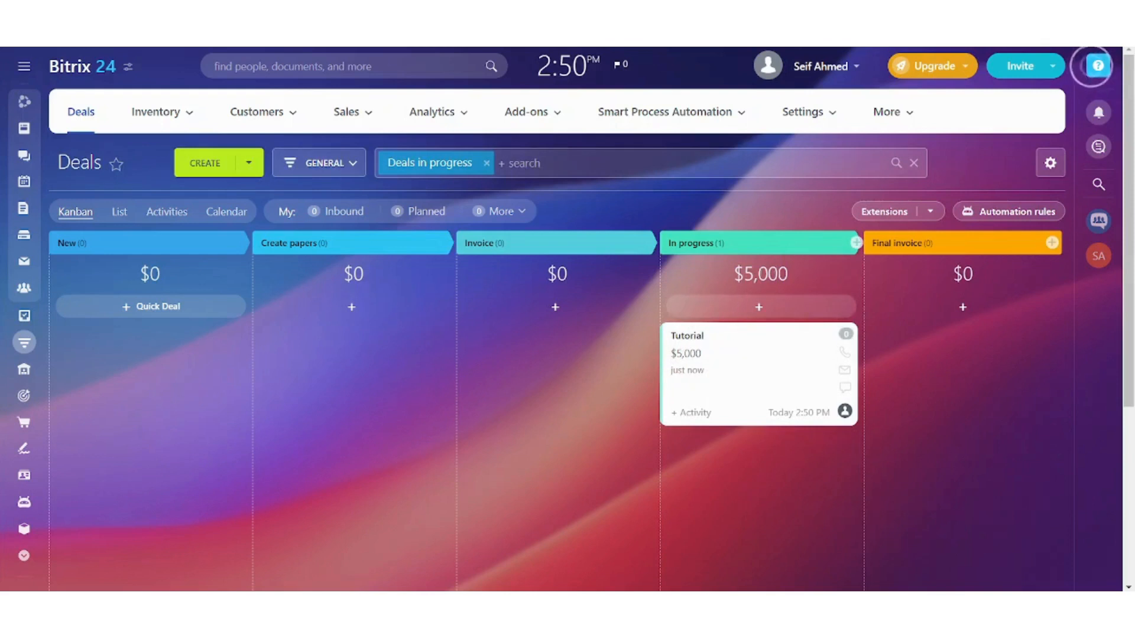
{"action": "left_click_drag", "start_coordinate": [758, 275], "coordinate": [562, 320]}
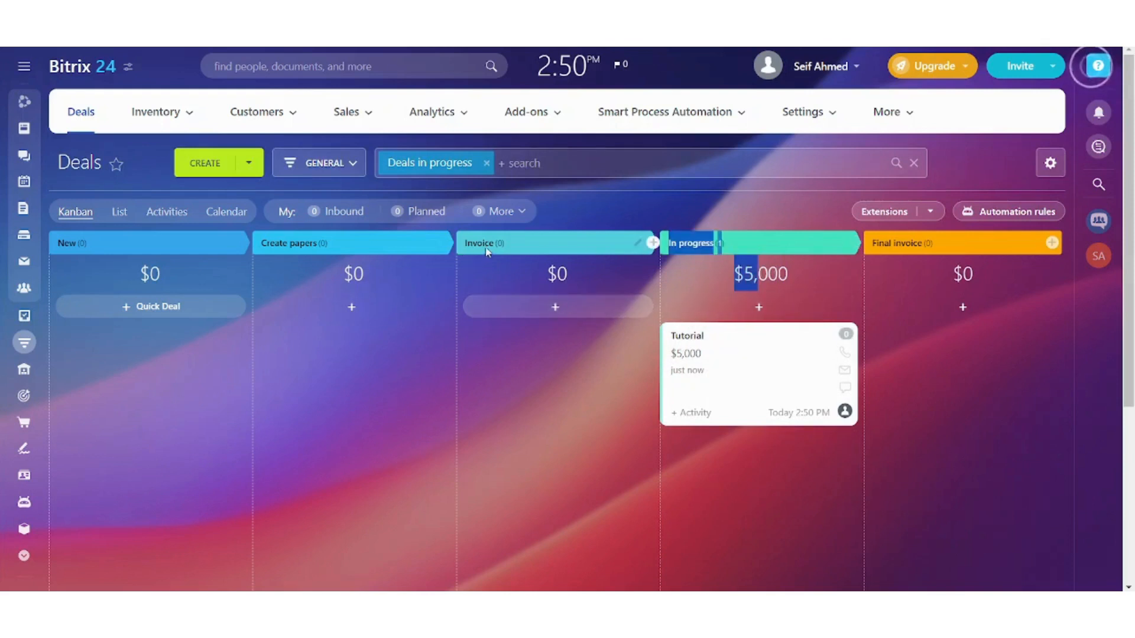
Step: Open the Invoice stage's name for editing, bring up its column deletion prompt and cancel, keeping the stage and its name
{"action": "left_click", "coordinate": [637, 243]}
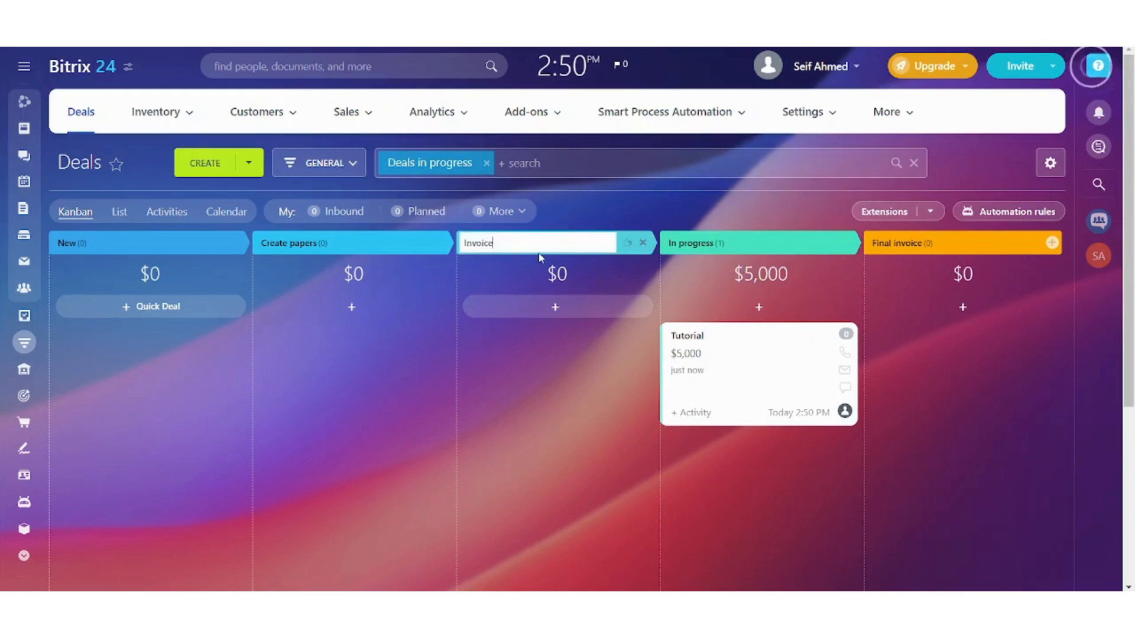
{"action": "mouse_move", "coordinate": [549, 242]}
{"action": "left_mouse_down"}
{"action": "mouse_move", "coordinate": [458, 239]}
{"action": "mouse_move", "coordinate": [532, 240]}
{"action": "left_mouse_up"}
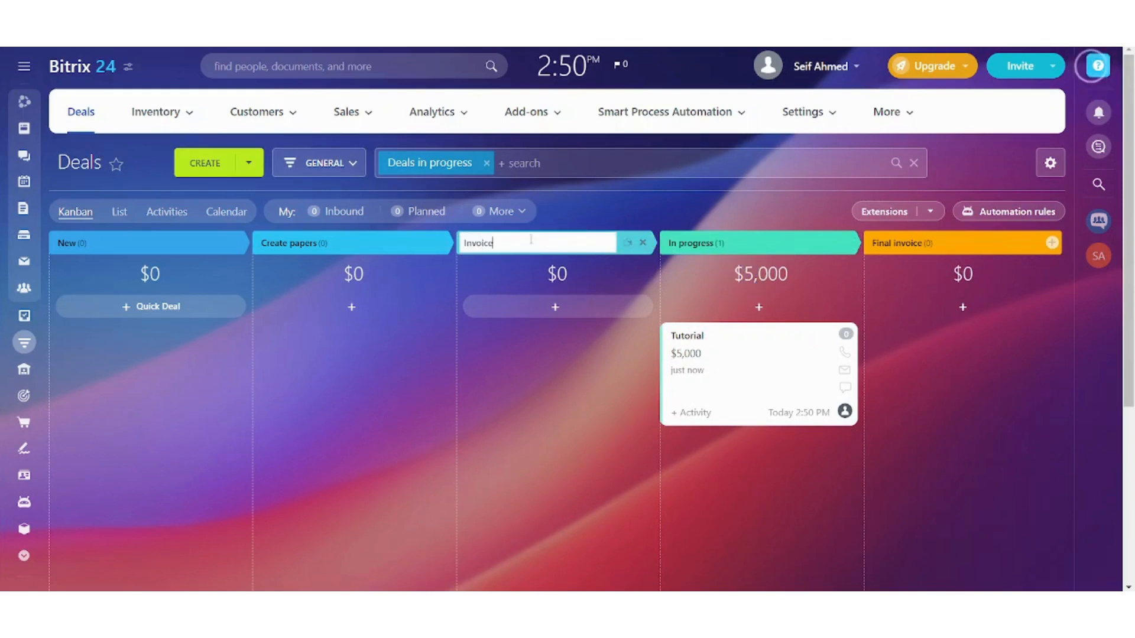
{"action": "left_click", "coordinate": [642, 243]}
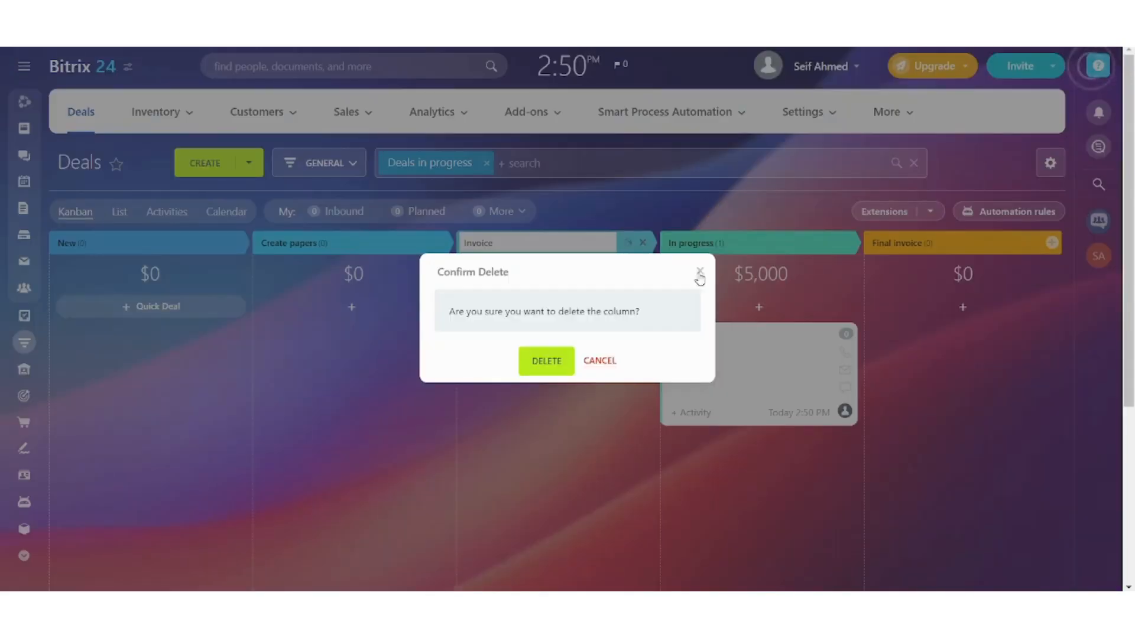
{"action": "left_click", "coordinate": [590, 367]}
{"action": "key", "text": "Return"}
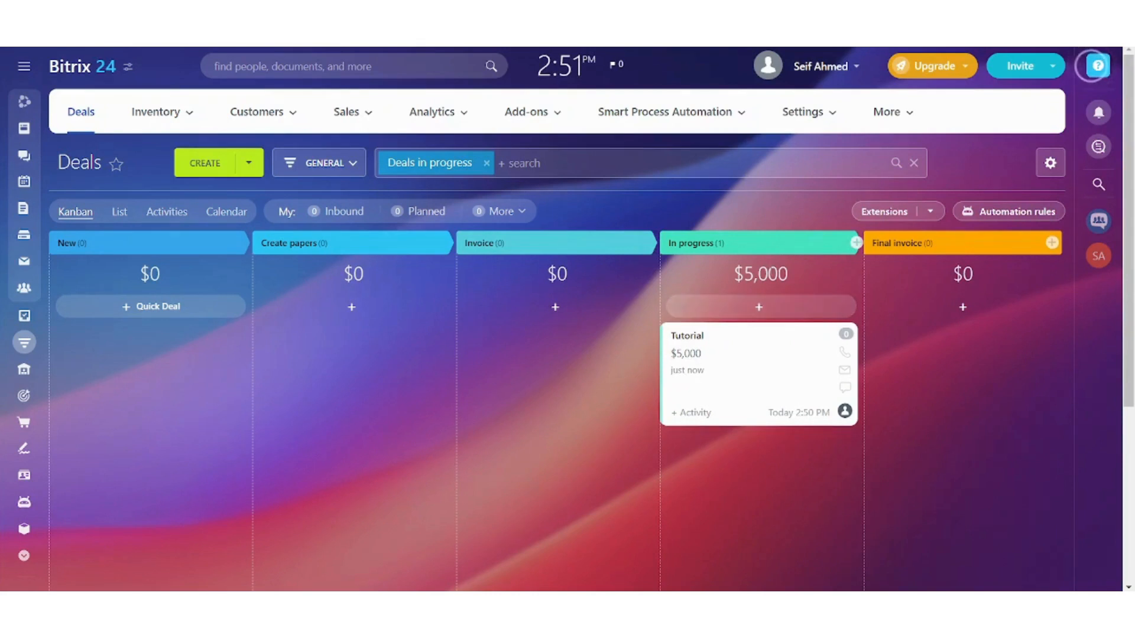
{"action": "left_click_drag", "start_coordinate": [767, 276], "coordinate": [719, 294]}
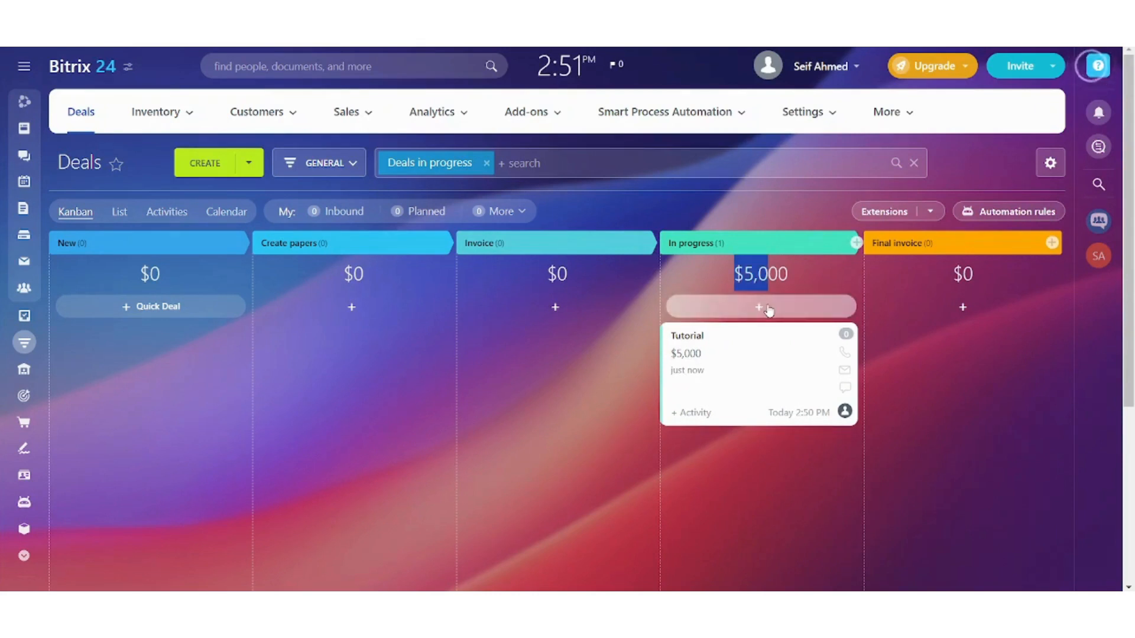
{"action": "left_click", "coordinate": [784, 263]}
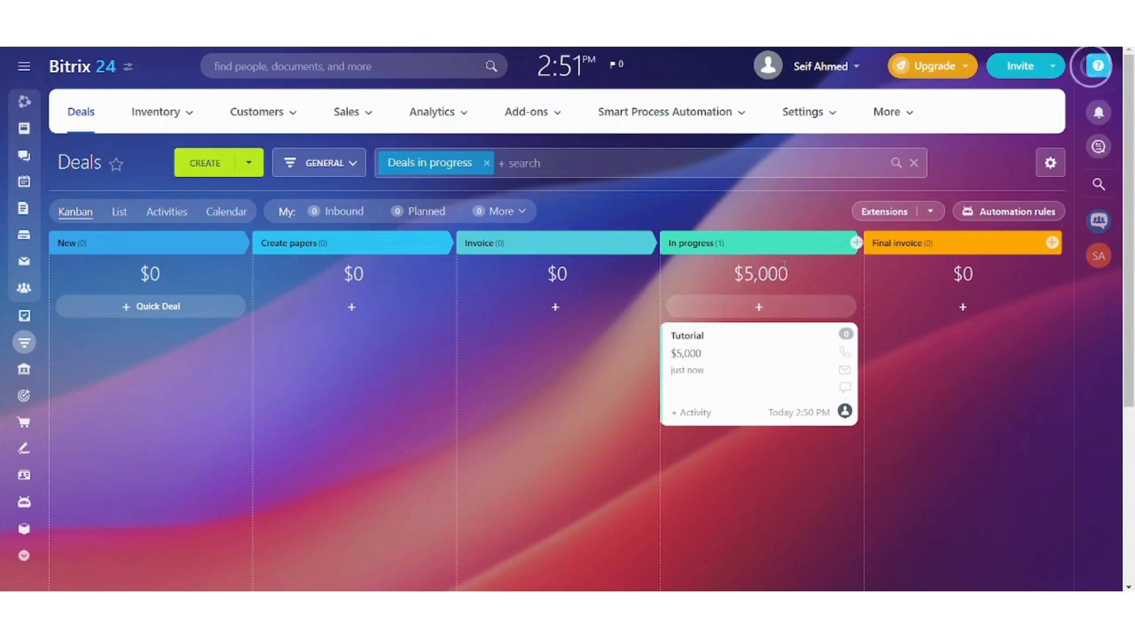
{"action": "left_click_drag", "start_coordinate": [784, 263], "coordinate": [743, 273]}
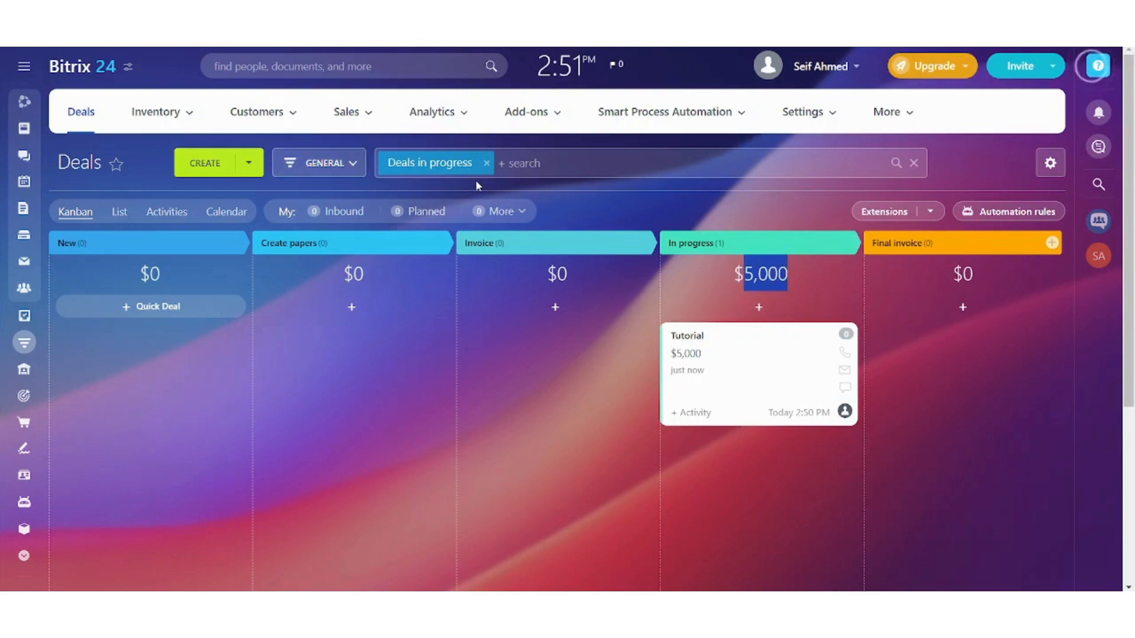